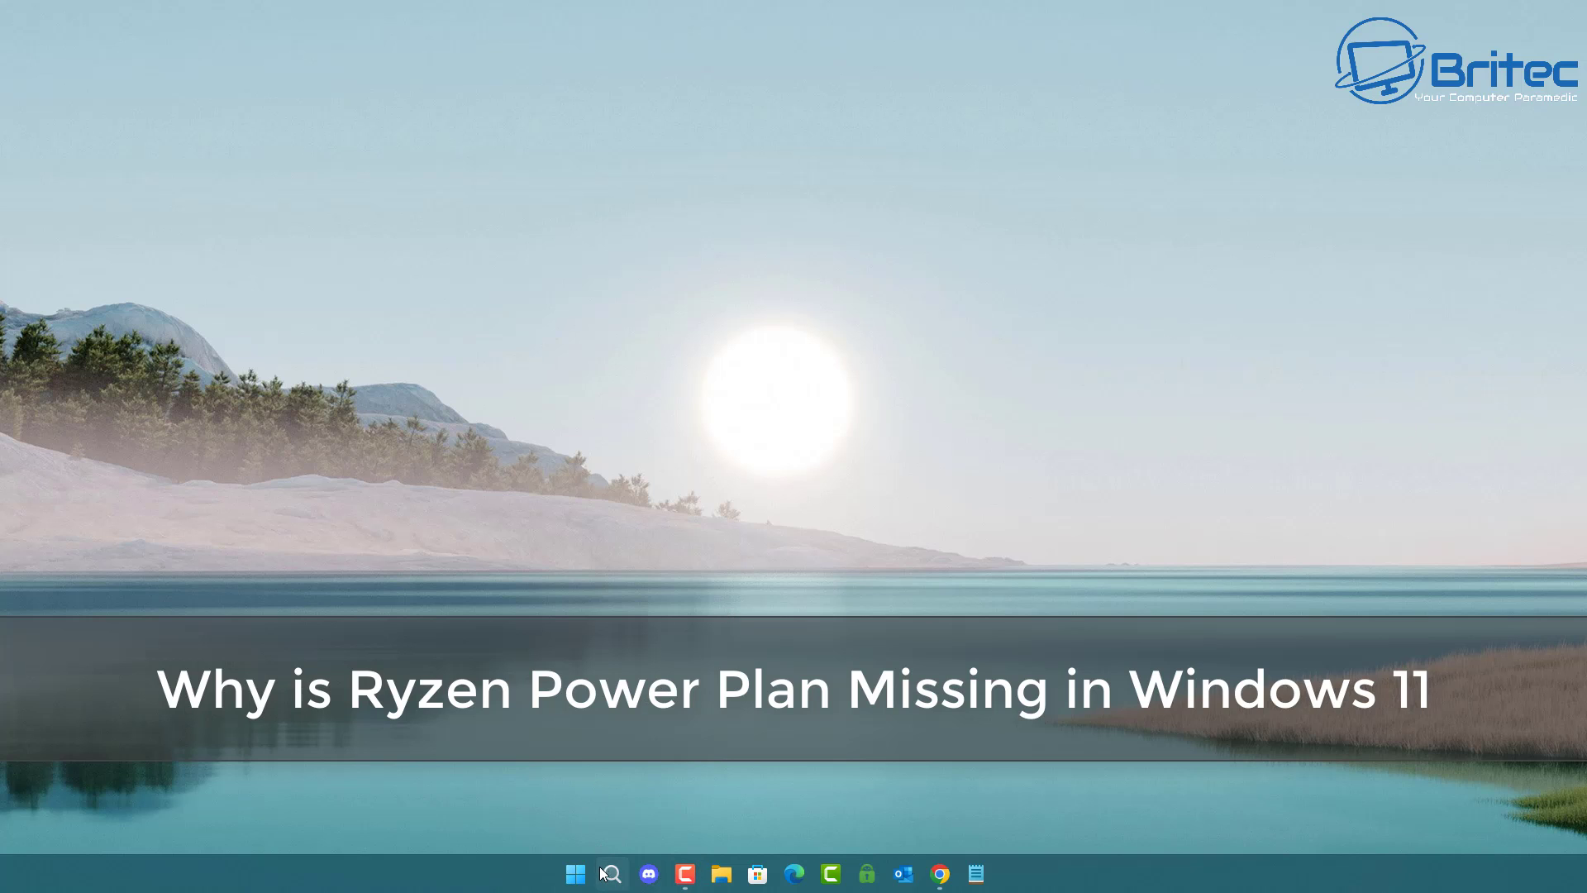
# Search the Start menu for 'power' to find Power Options.
pyautogui.click(575, 873)
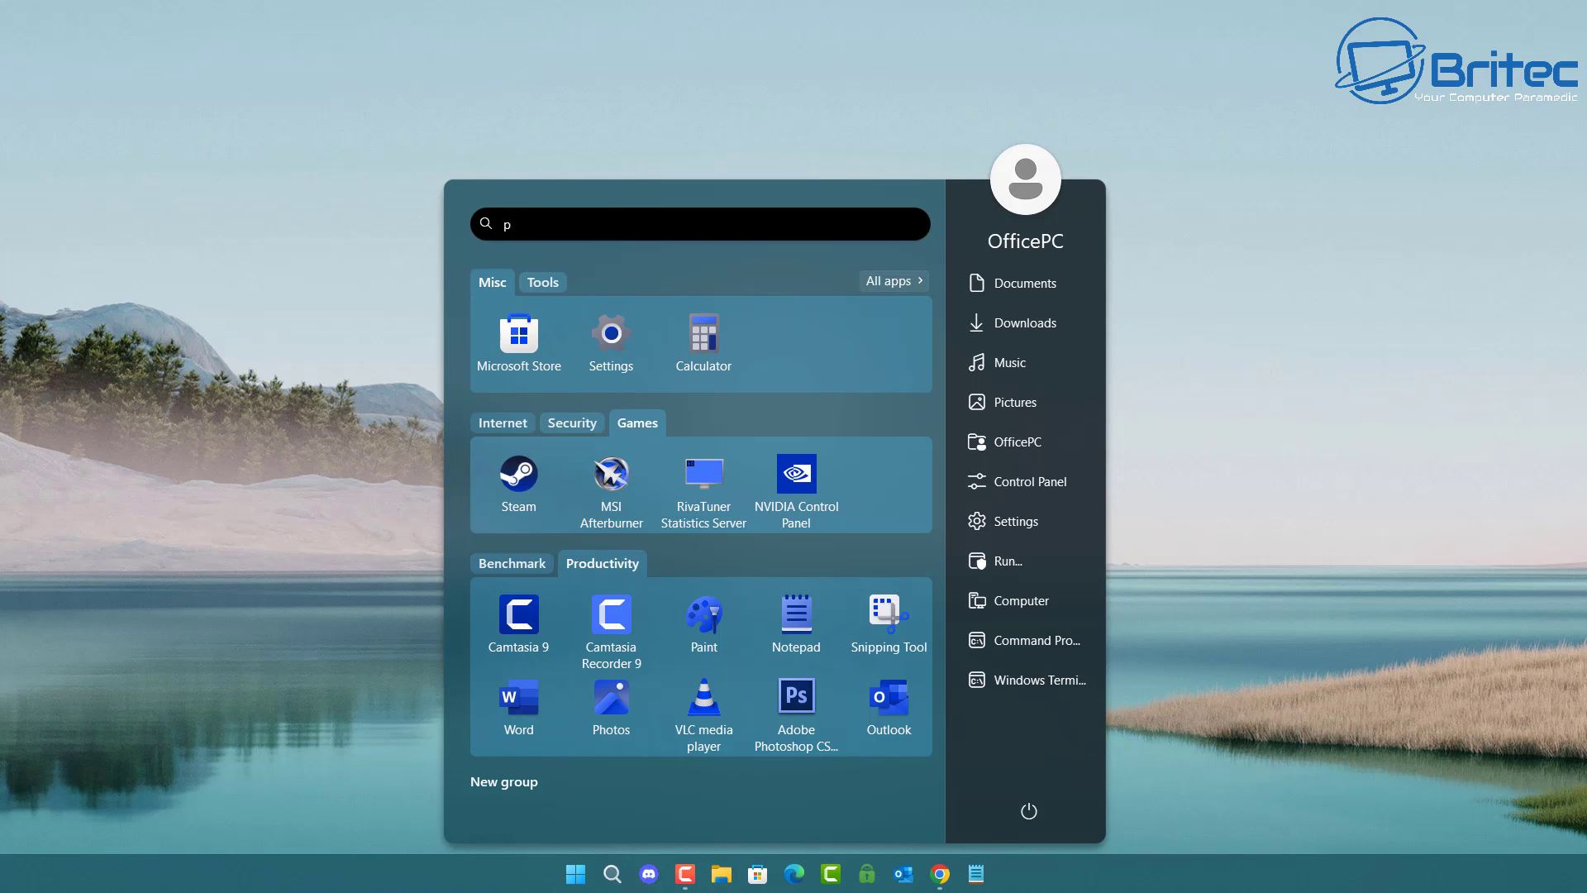
pyautogui.write('power')
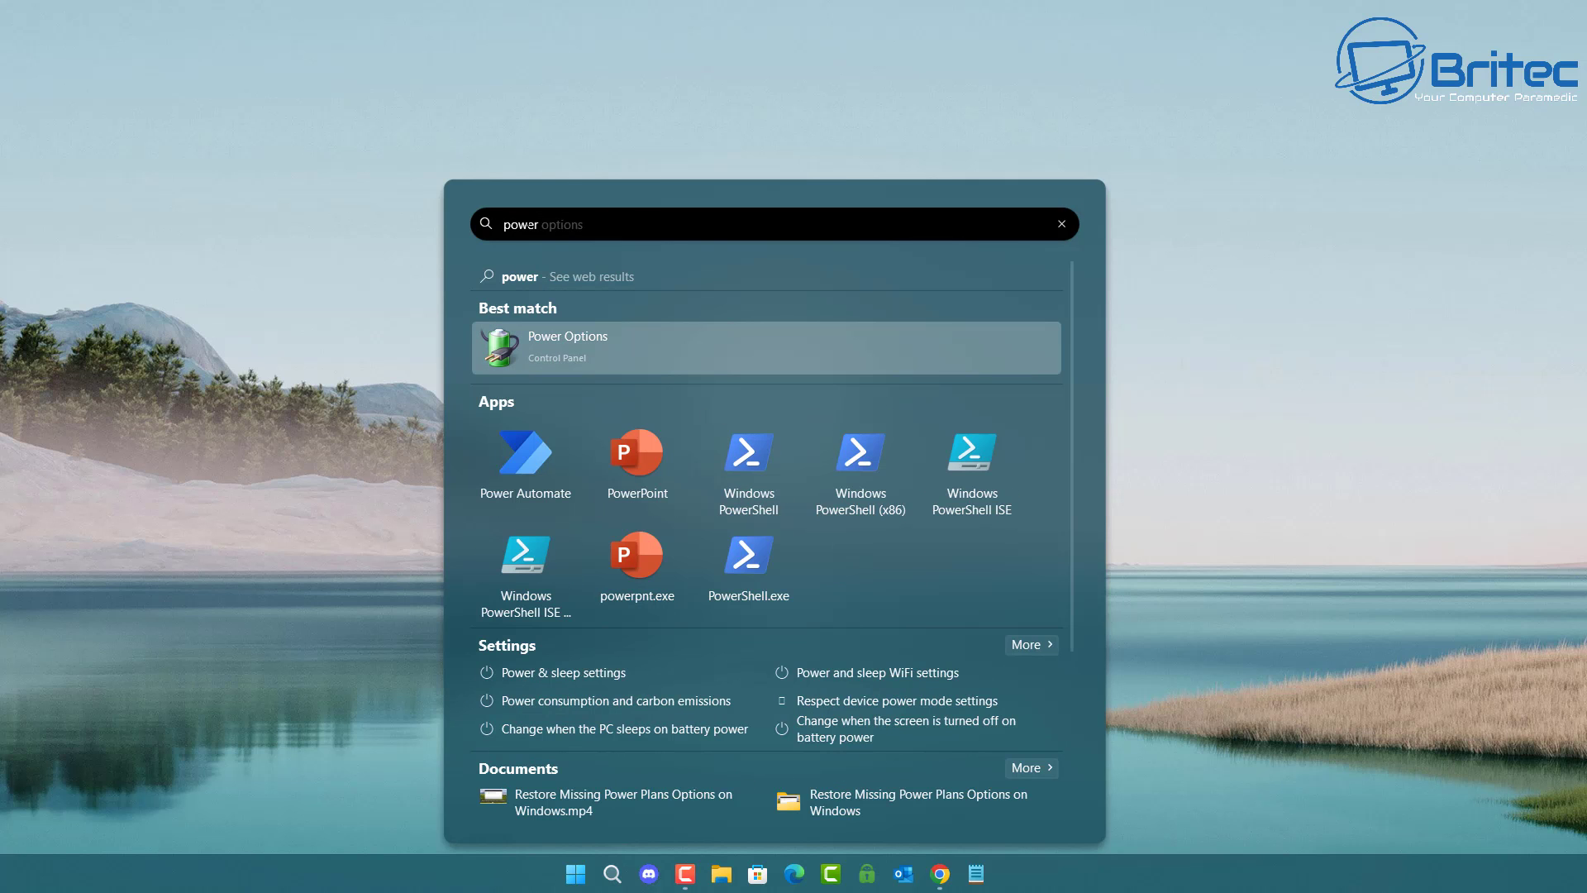
# Open Power Options and collapse and re-expand the additional plans, confirming no Ryzen plan exists.
pyautogui.click(566, 350)
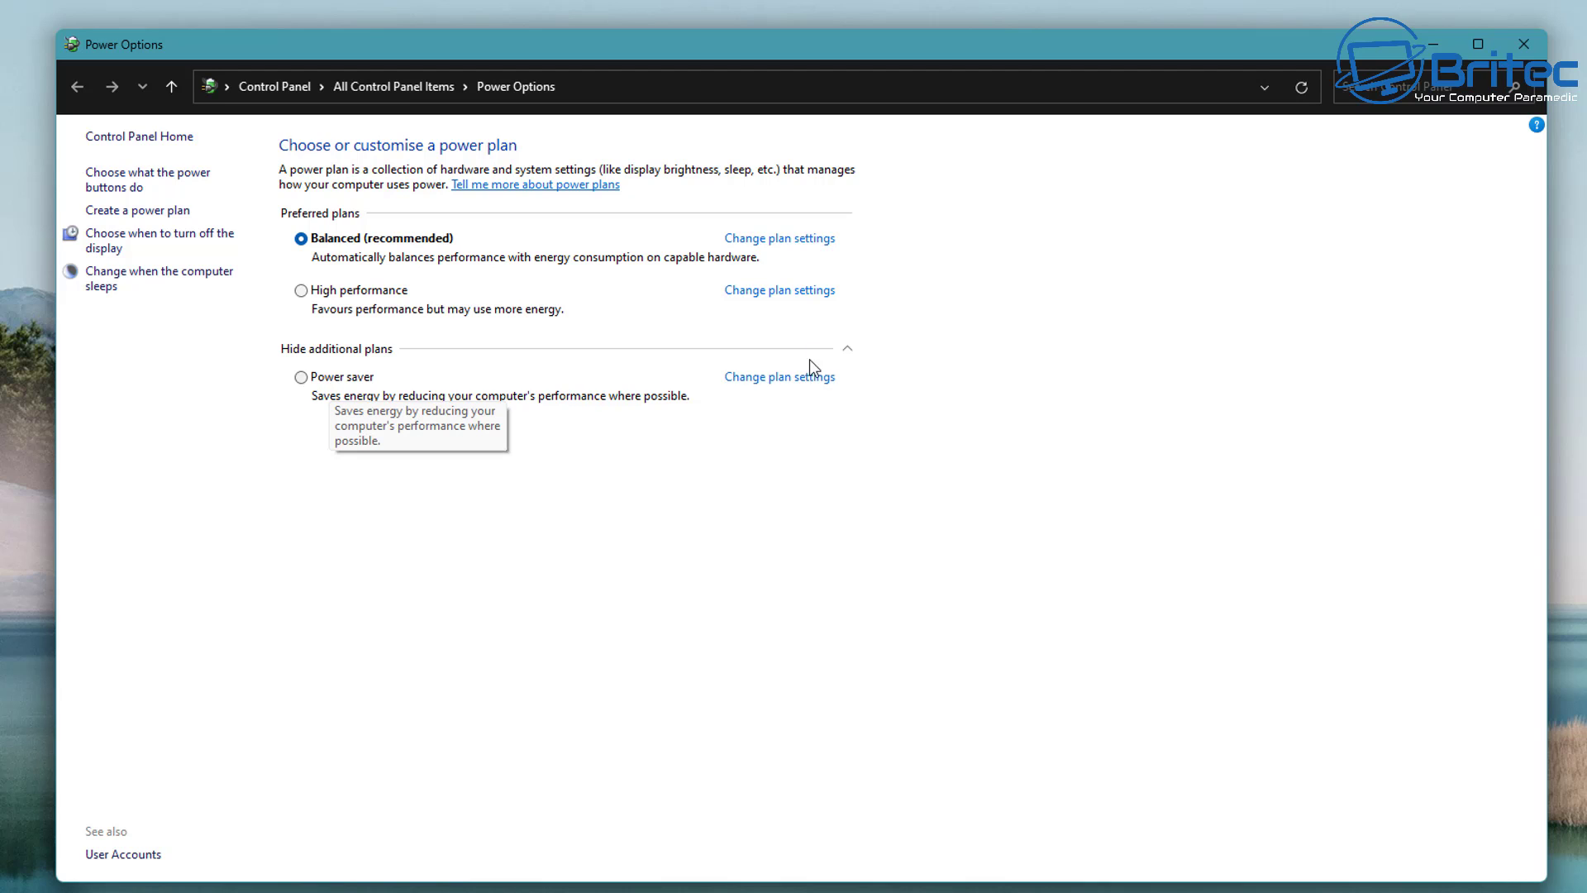
pyautogui.click(846, 349)
pyautogui.click(847, 352)
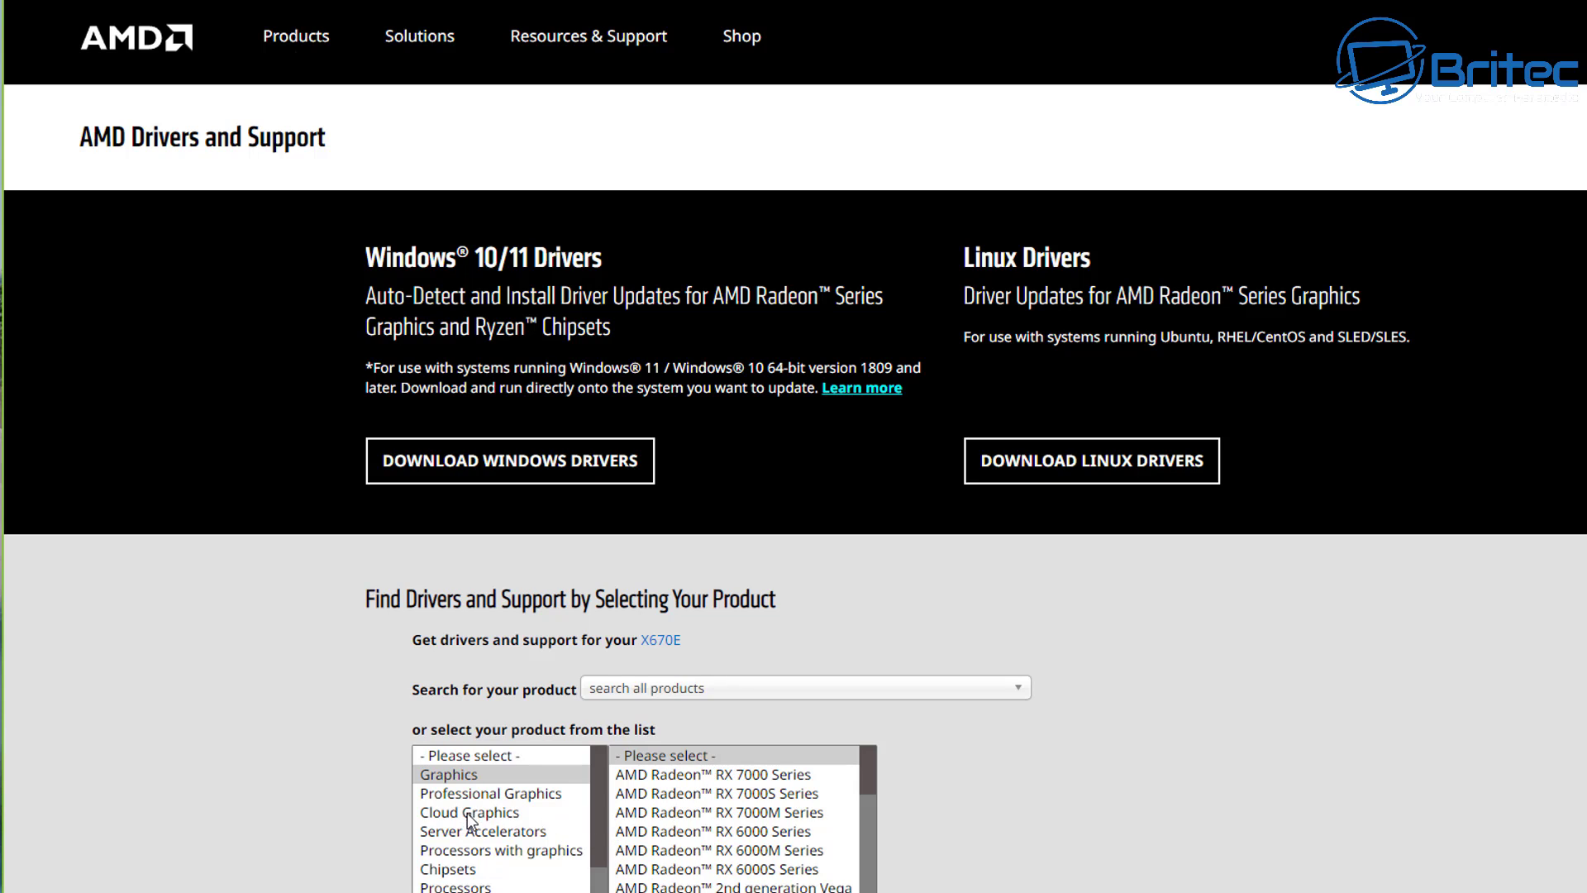
# Browse AMD's product lists: 7-Series chipsets, then Ryzen processors and Ryzen 7 desktop models.
pyautogui.scroll(-3, 469, 823)
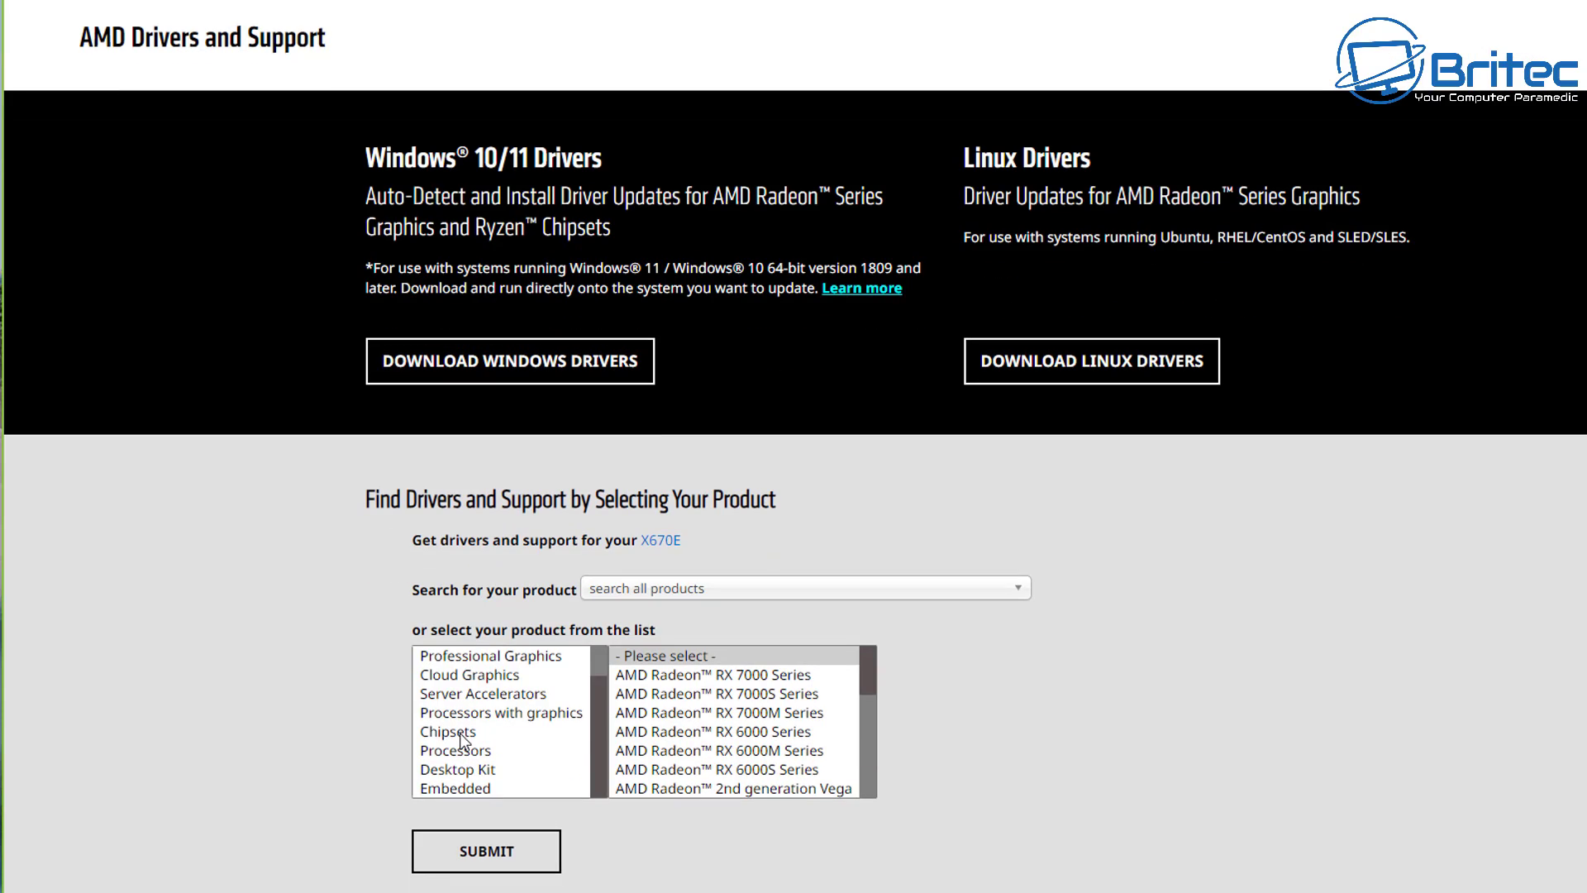
pyautogui.click(460, 732)
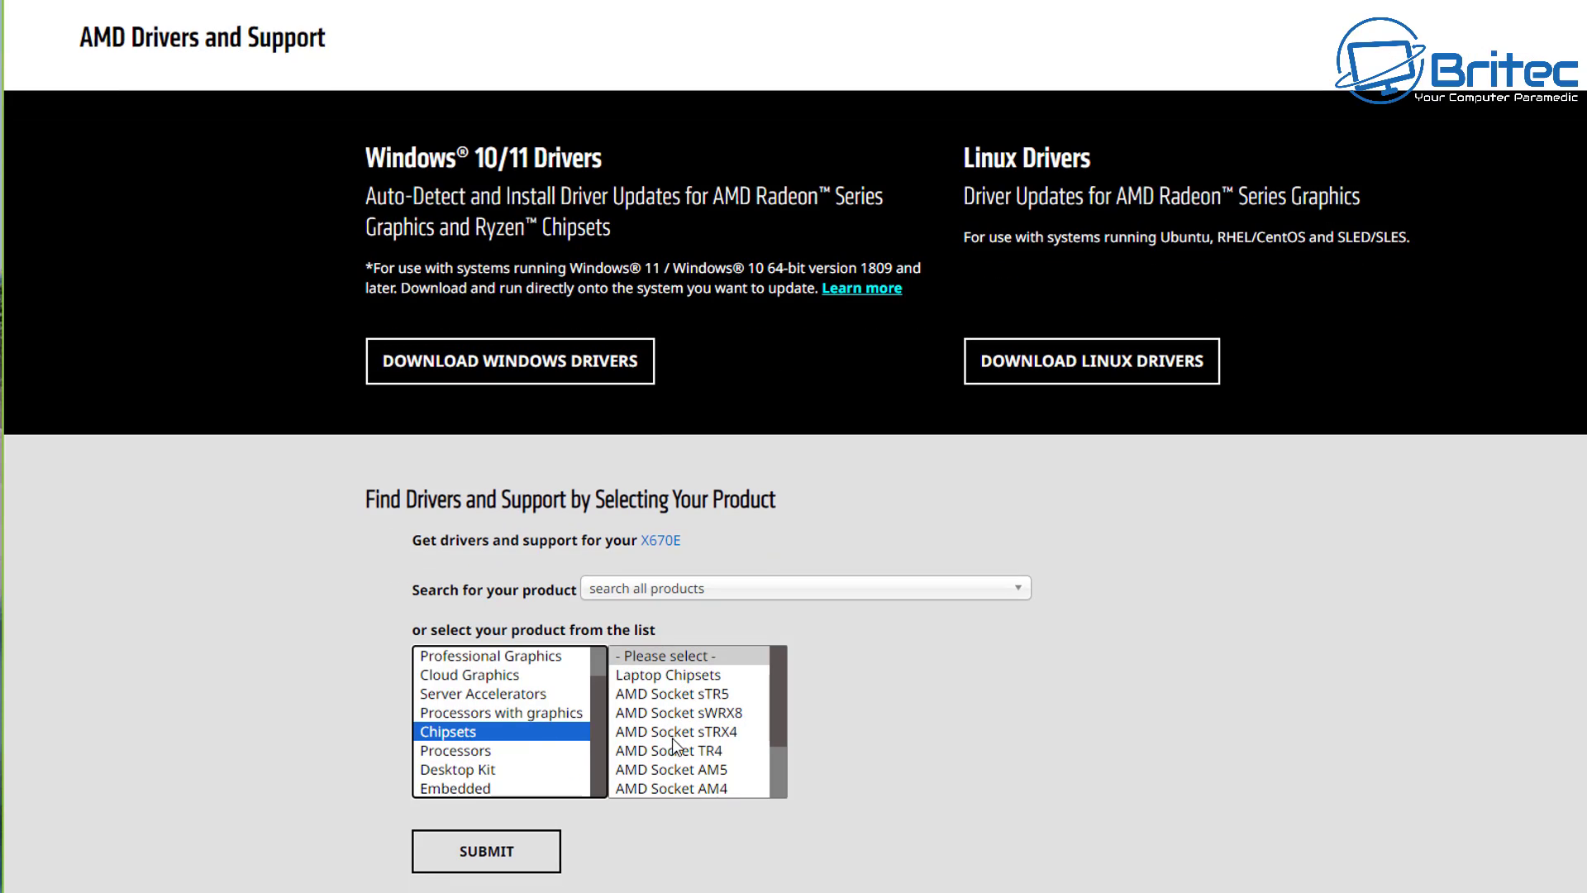
pyautogui.scroll(-1, 676, 749)
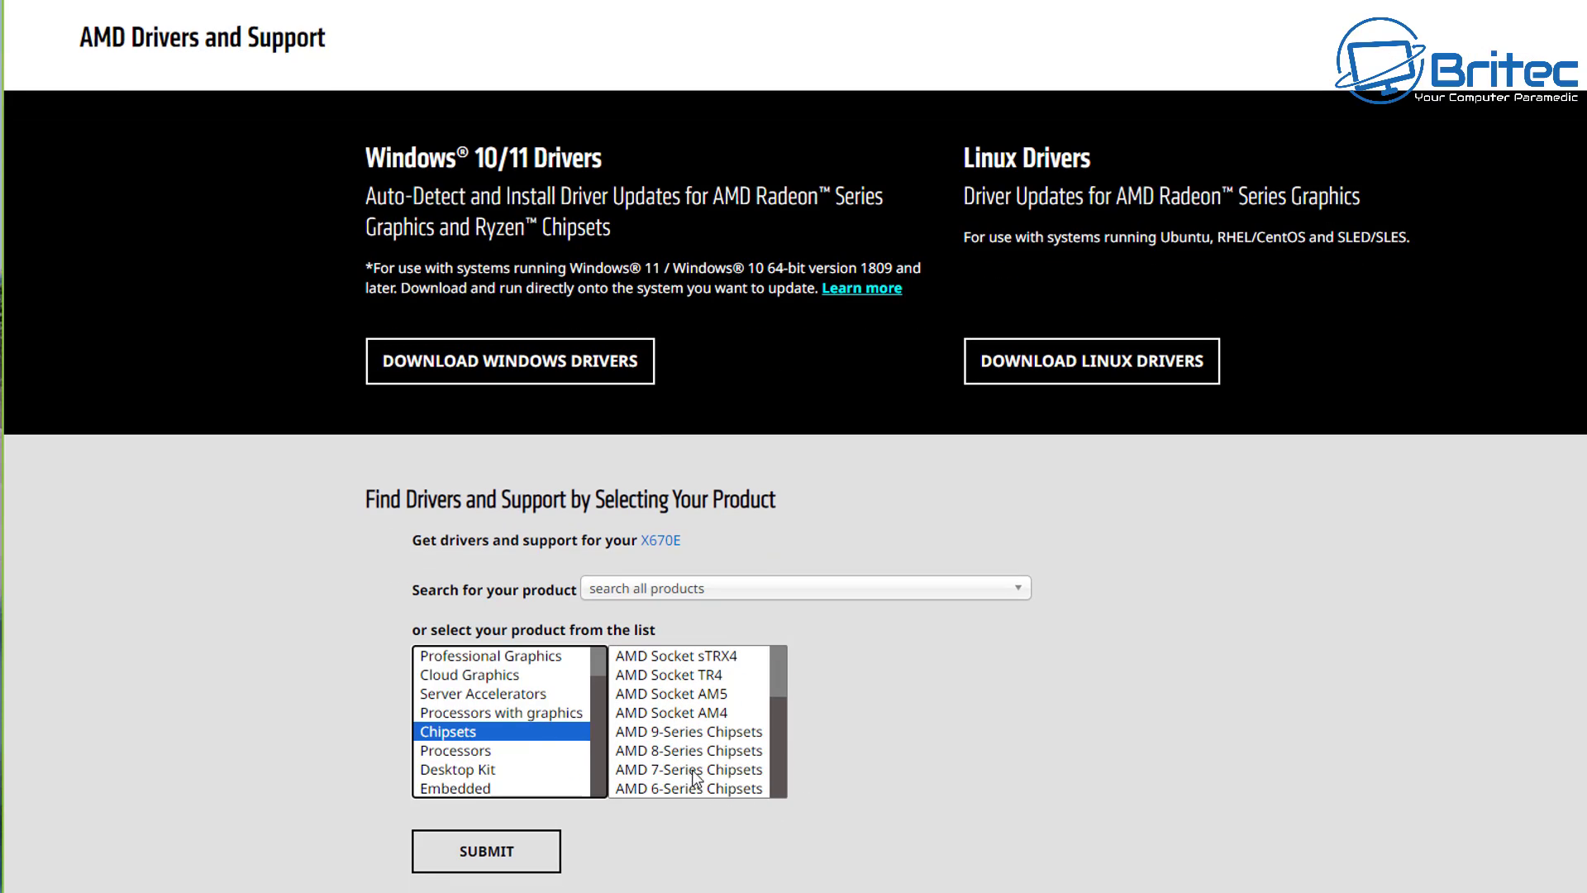
pyautogui.click(693, 770)
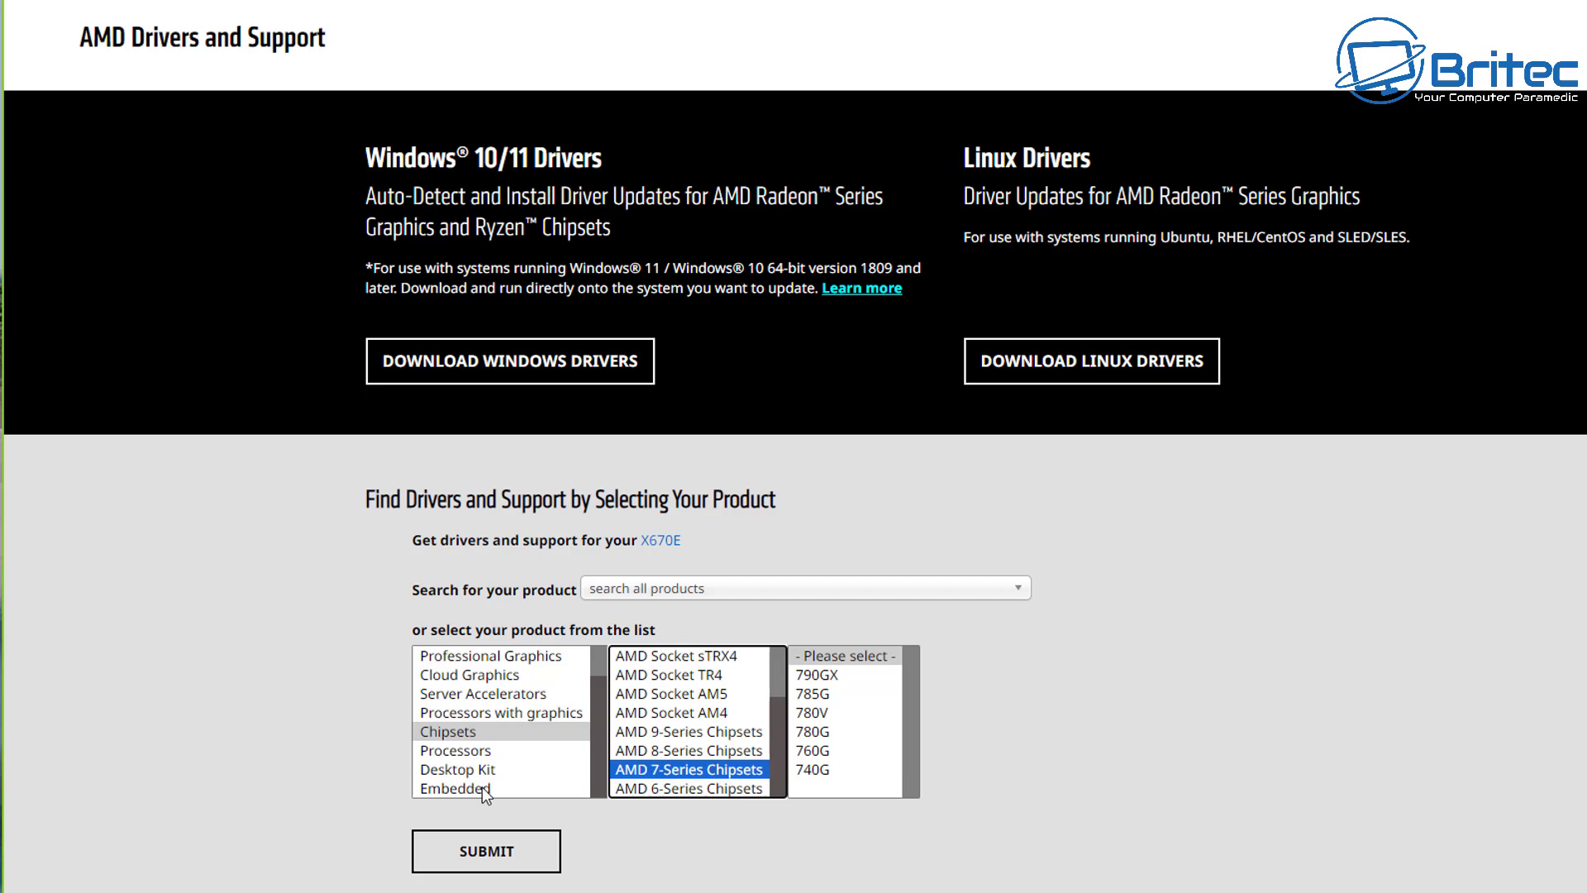
pyautogui.scroll(-1, 483, 787)
pyautogui.scroll(1, 483, 785)
pyautogui.click(459, 752)
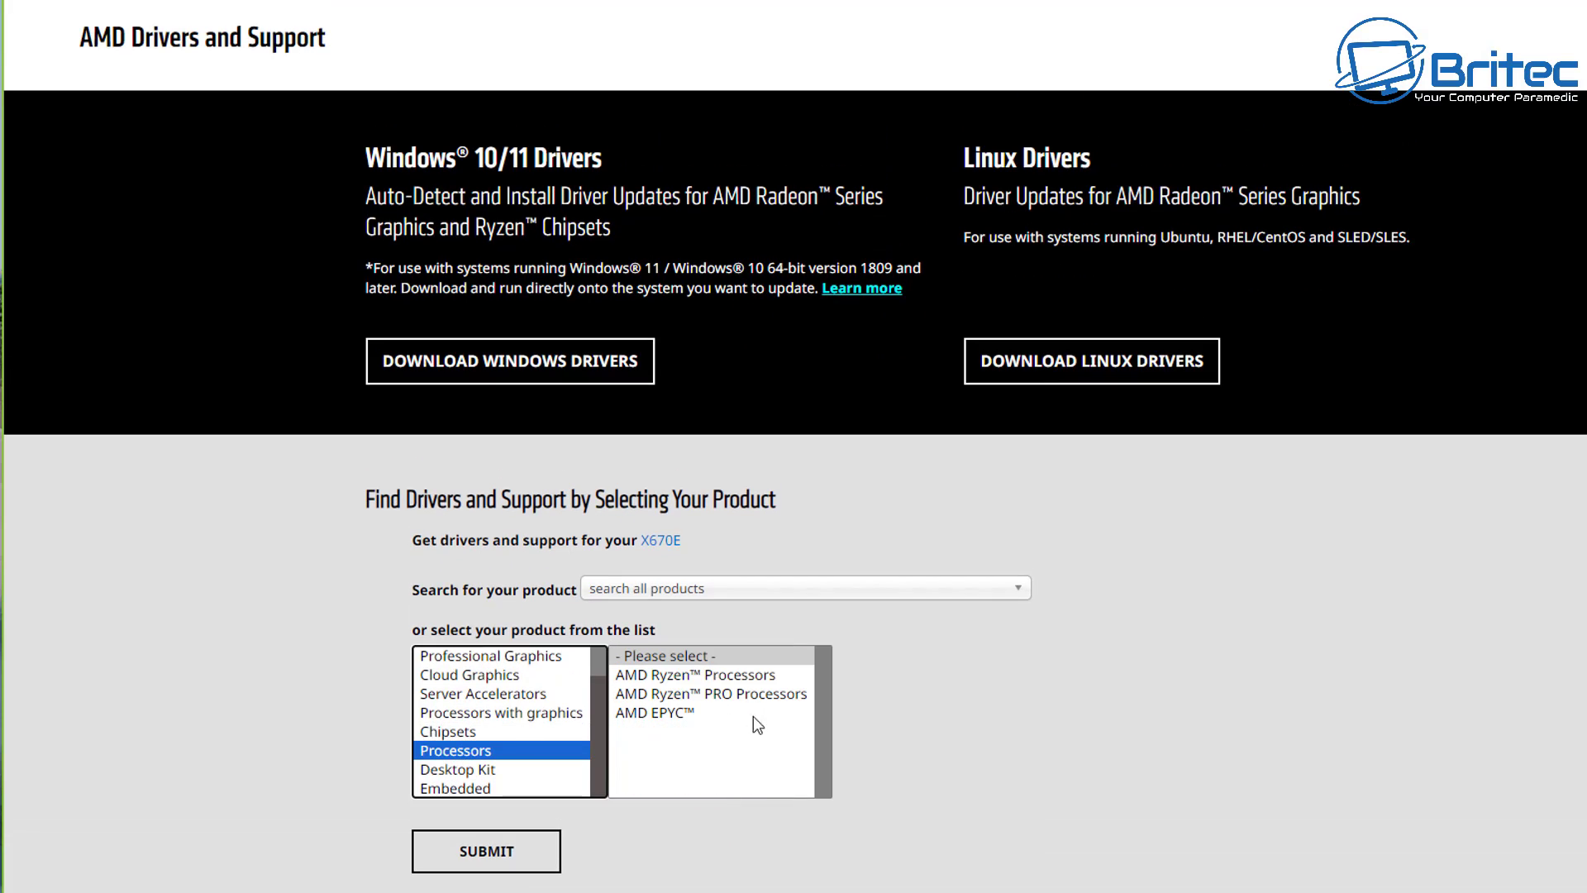
pyautogui.click(657, 676)
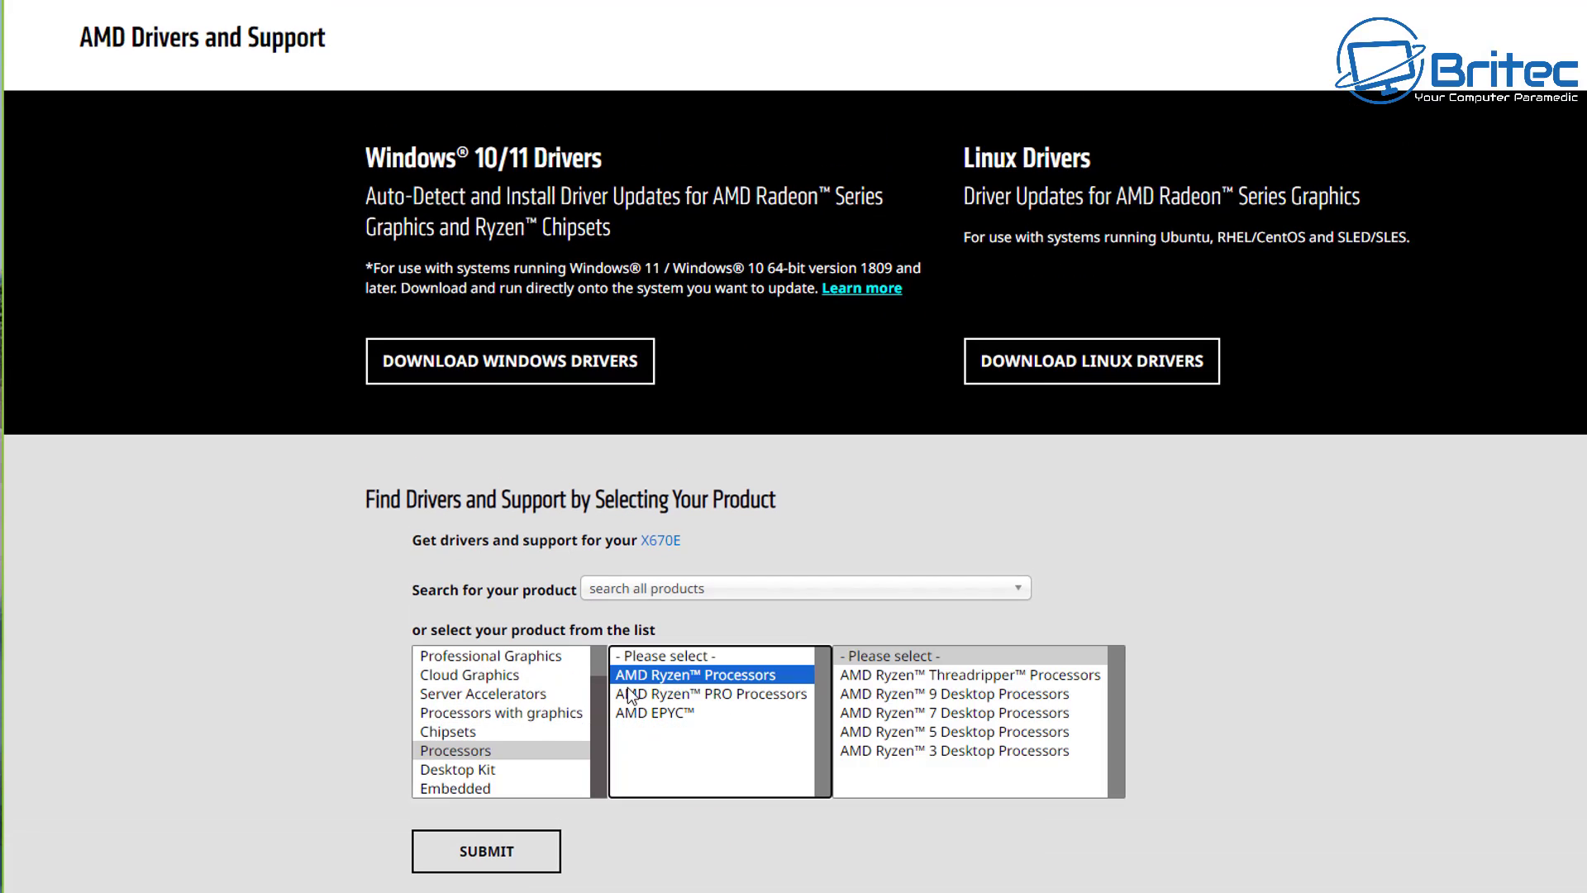
pyautogui.click(934, 715)
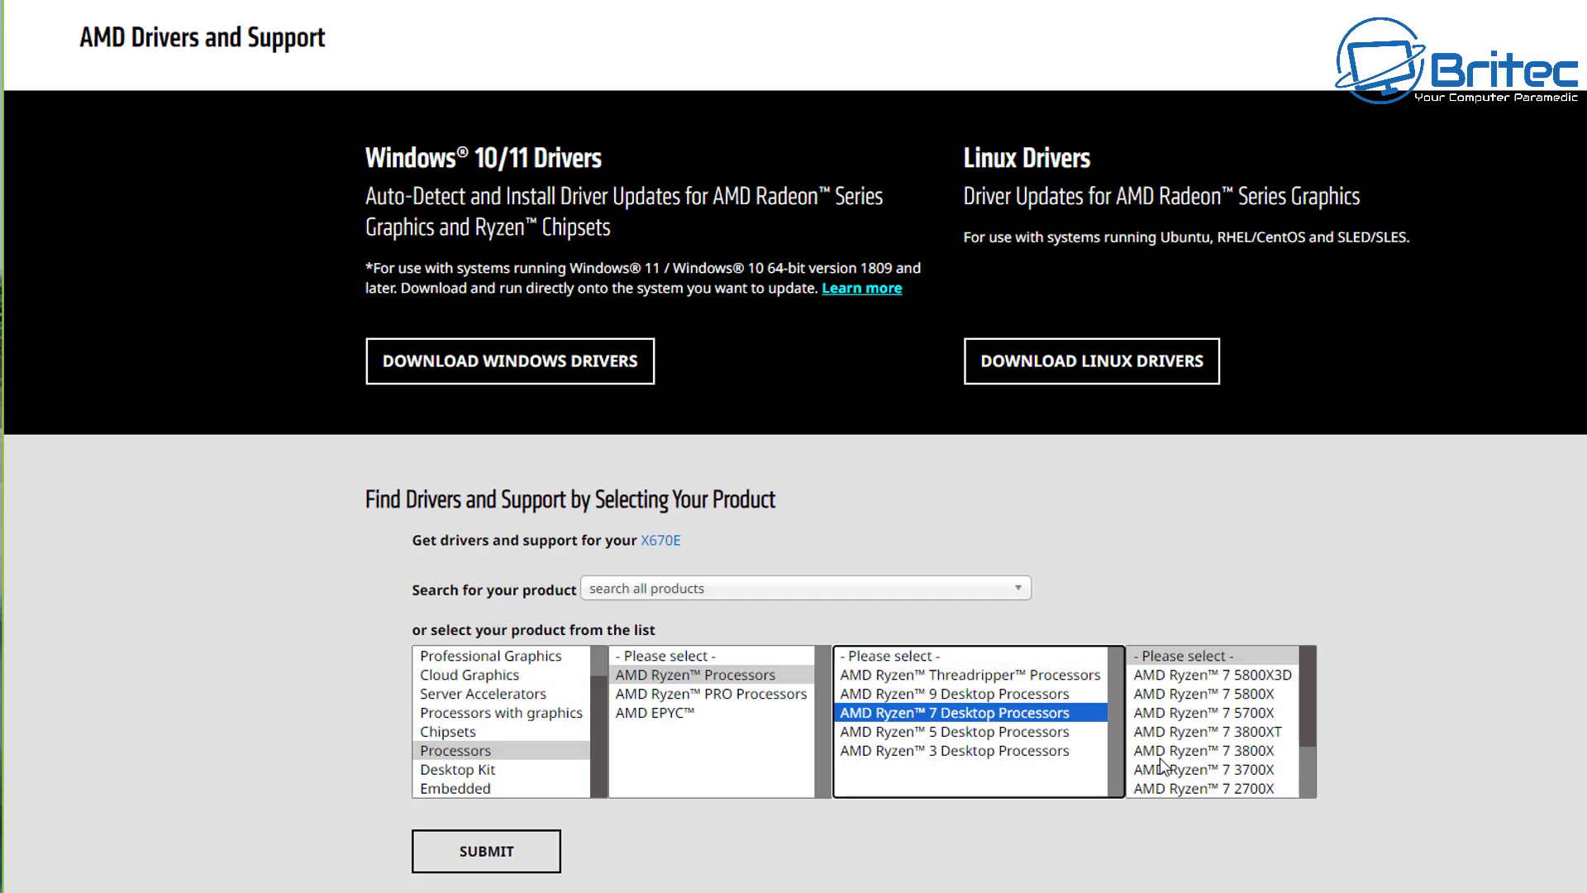
pyautogui.scroll(-1, 1158, 757)
# Select AMD Radeon RX 7700 XT, submit, and expand the Windows 11 64-Bit driver downloads.
pyautogui.click(773, 587)
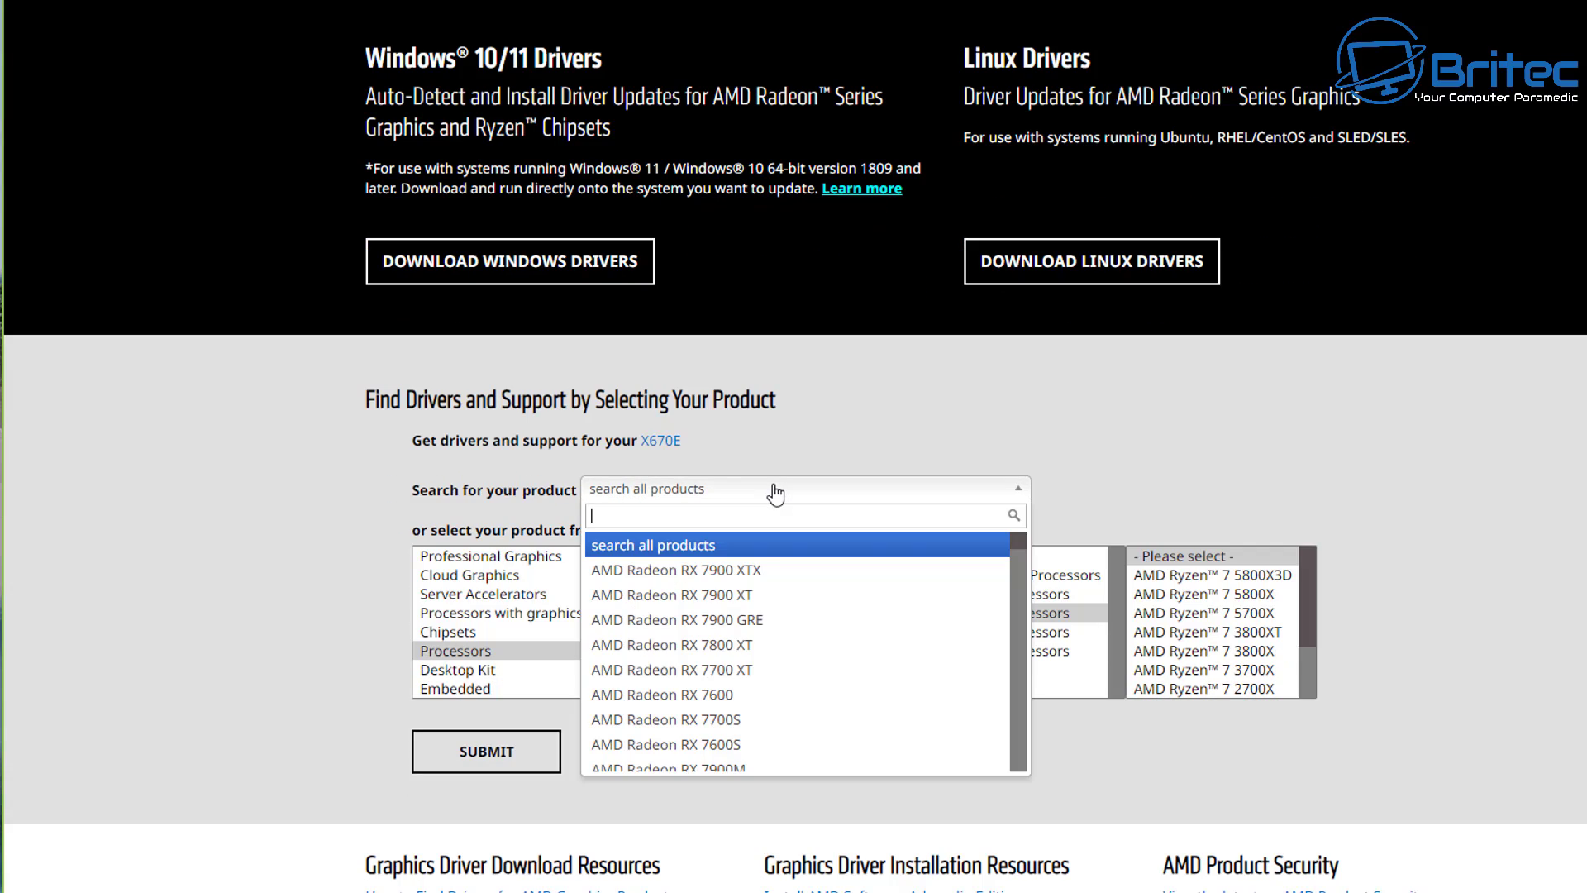
pyautogui.click(783, 679)
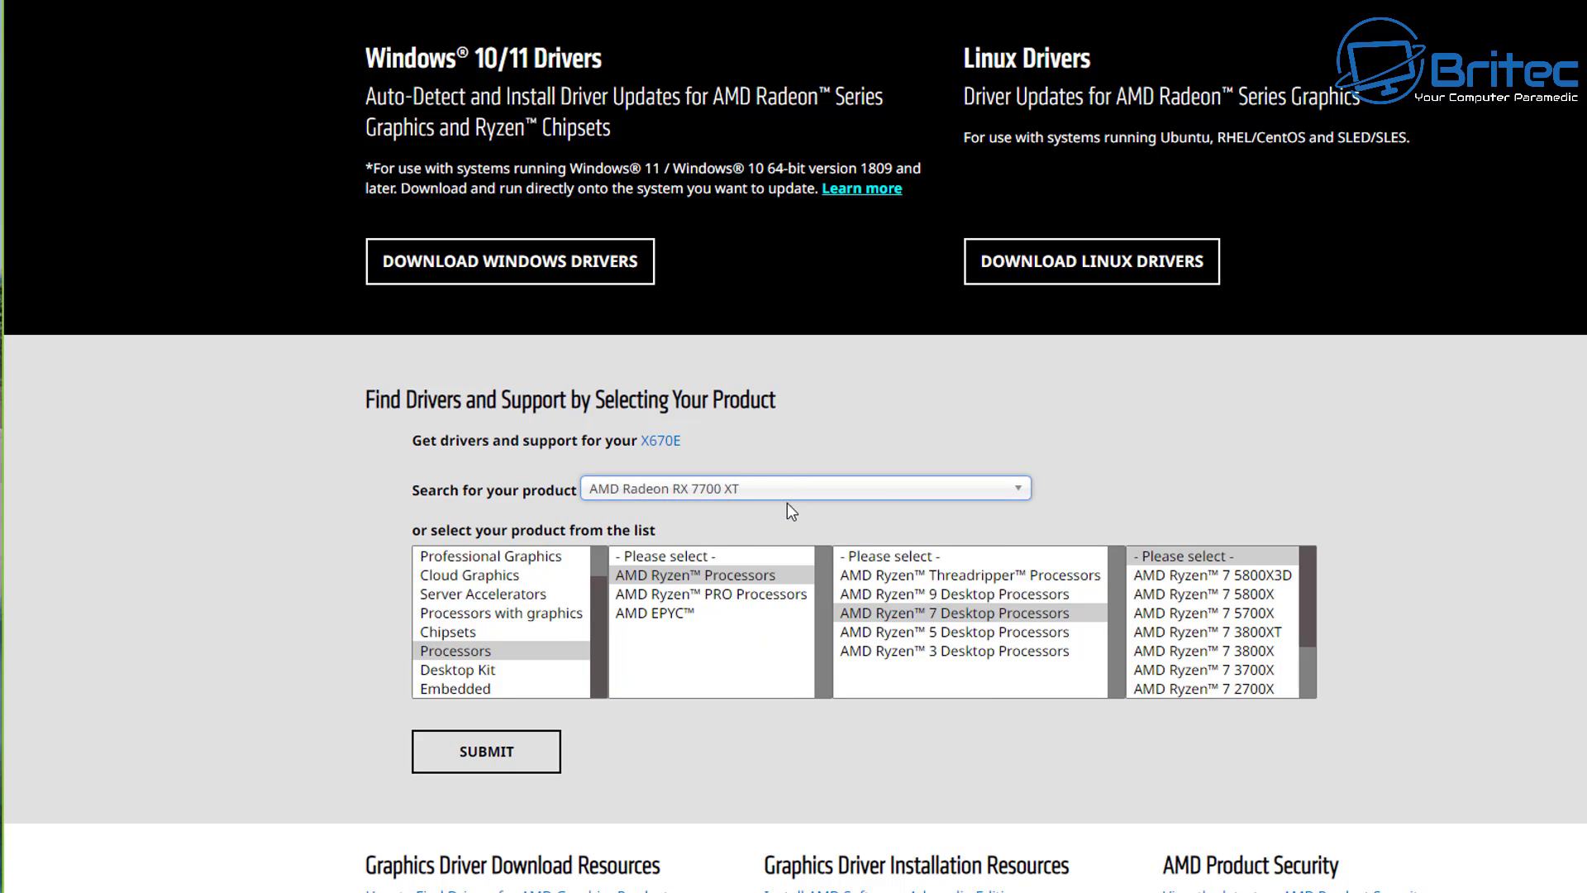
pyautogui.click(494, 752)
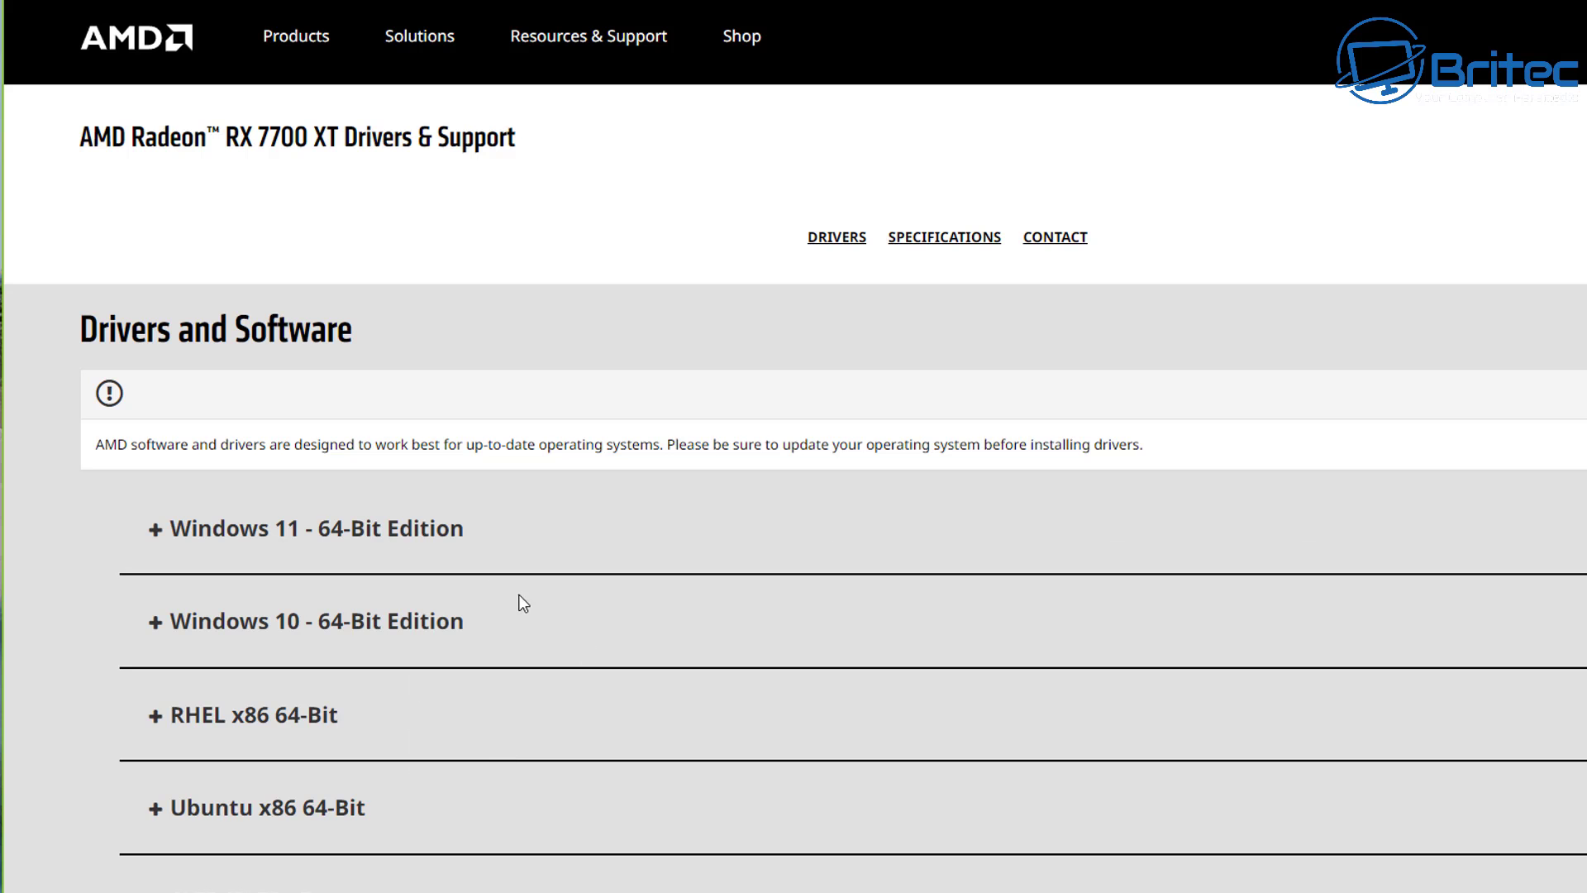
pyautogui.click(453, 529)
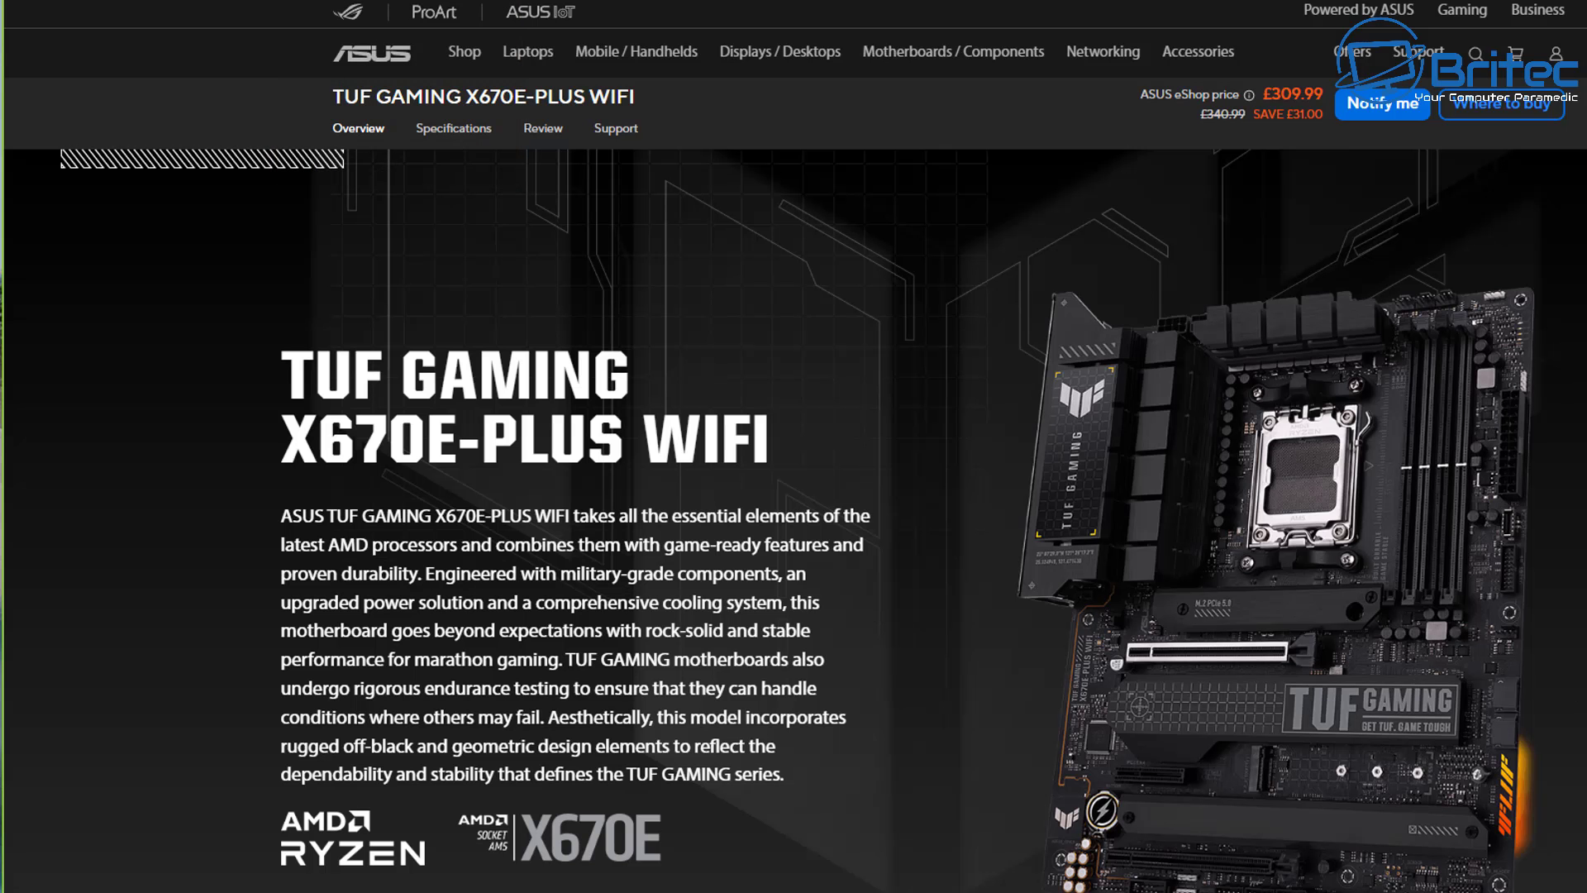
# Show the TUF GAMING X670E-PLUS WIFI Driver & Tools list and download AMD Chipset Driver V5.11.02.217.
pyautogui.click(614, 130)
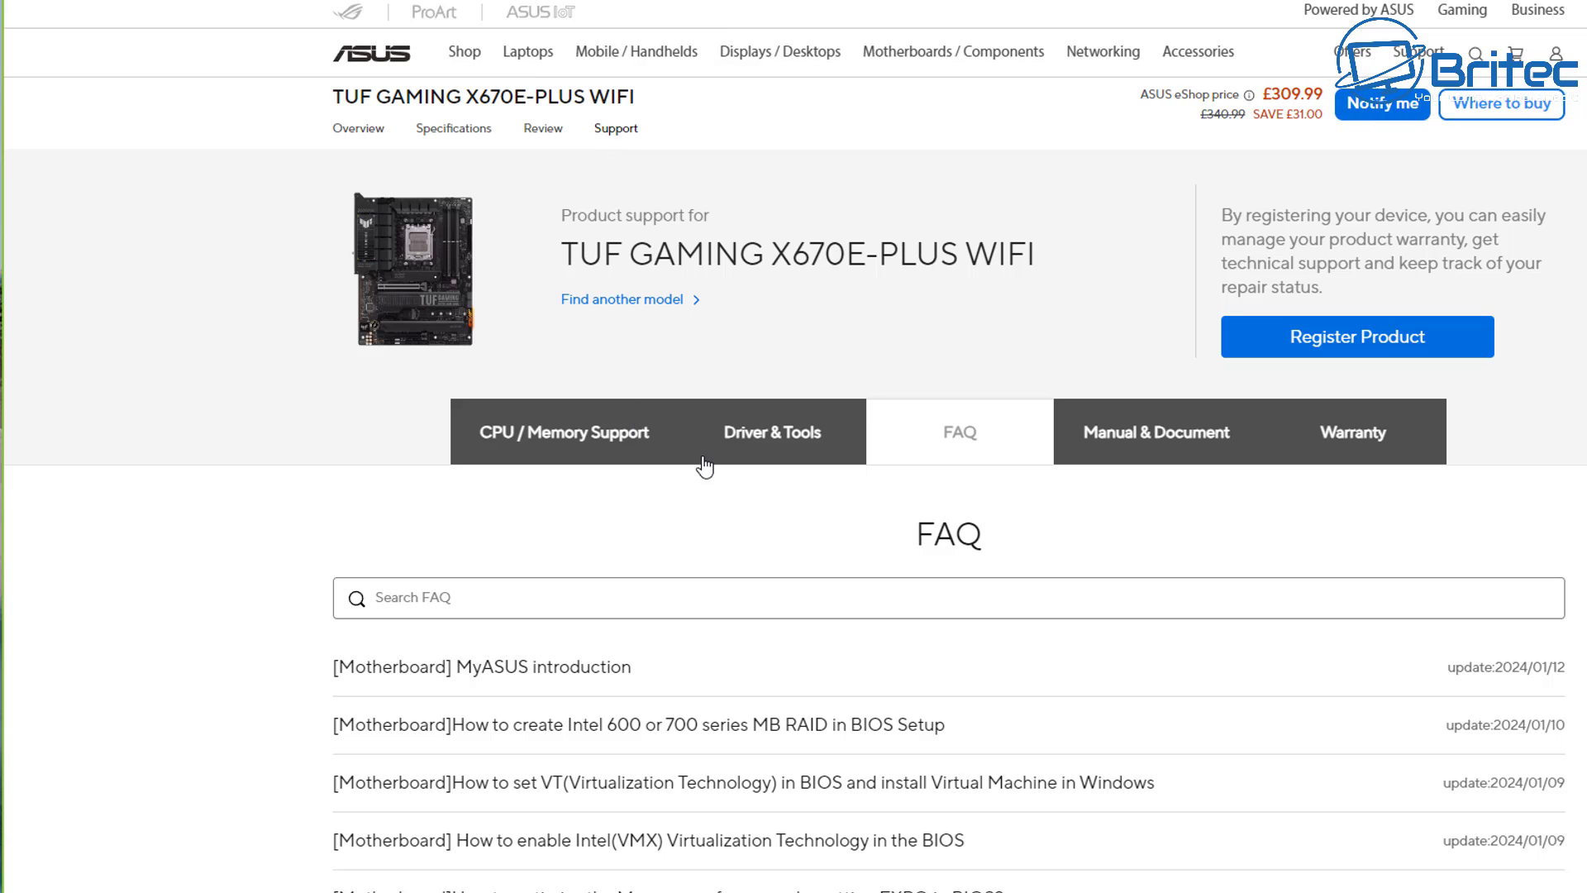
pyautogui.click(789, 434)
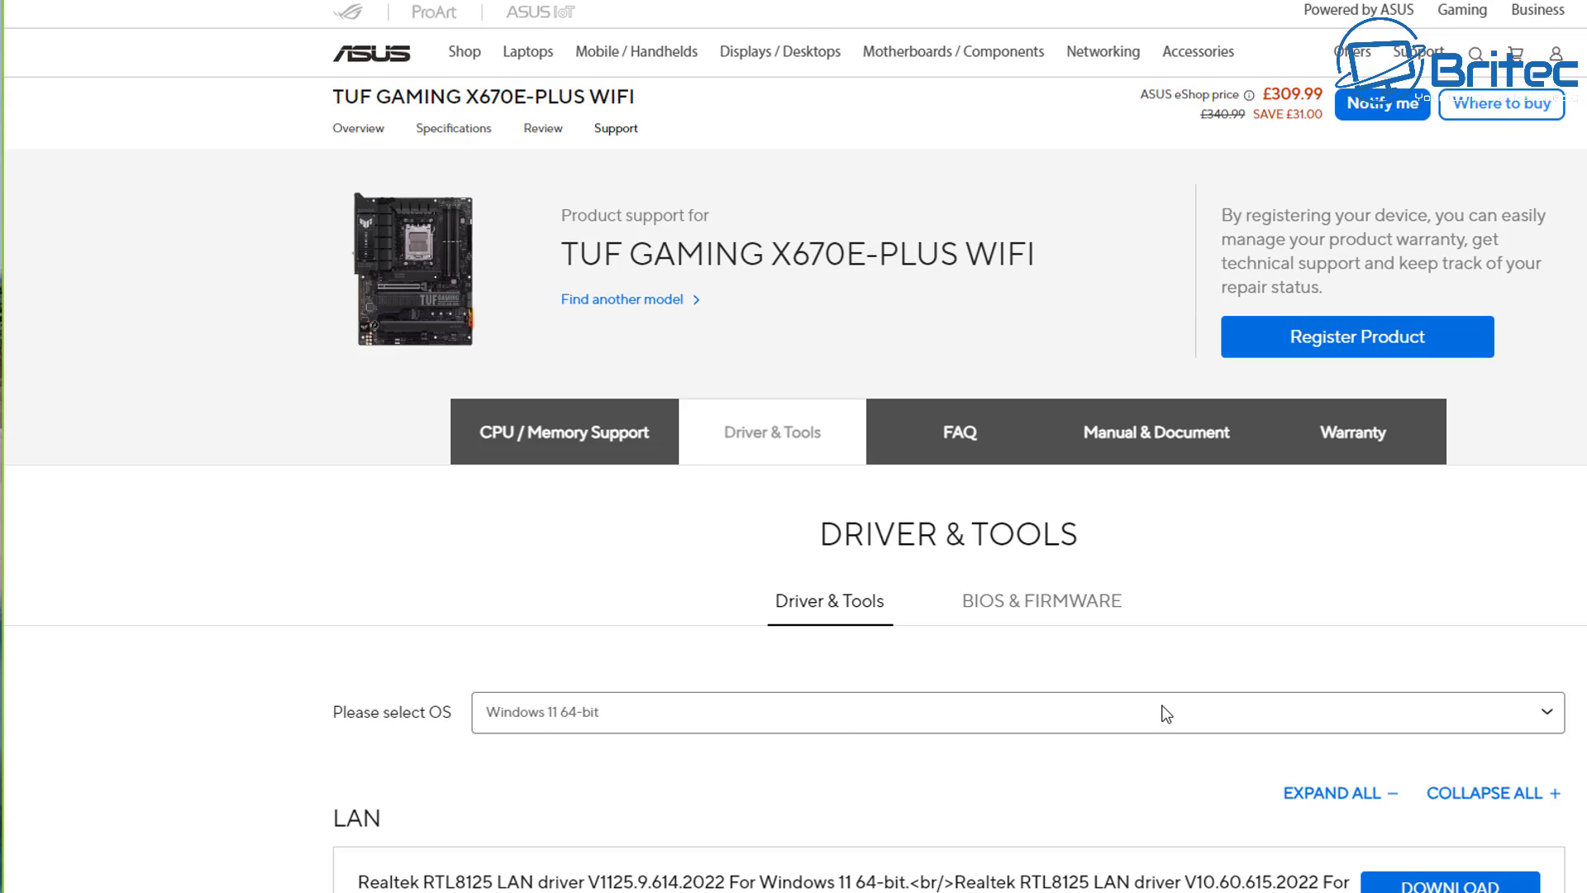
pyautogui.scroll(-4, 796, 446)
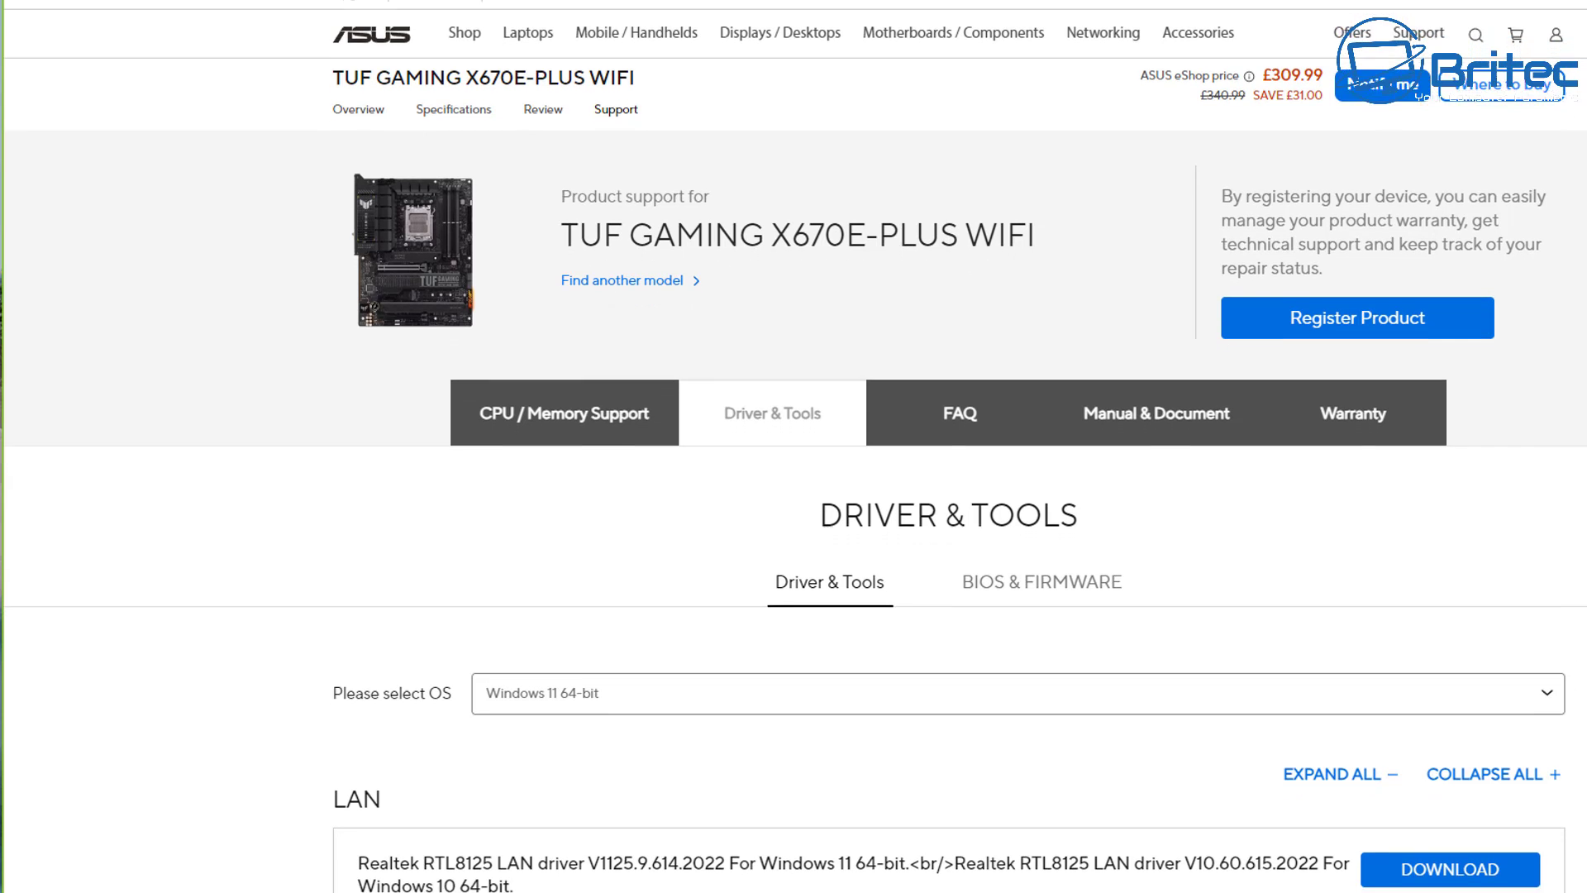
pyautogui.scroll(-2, 796, 446)
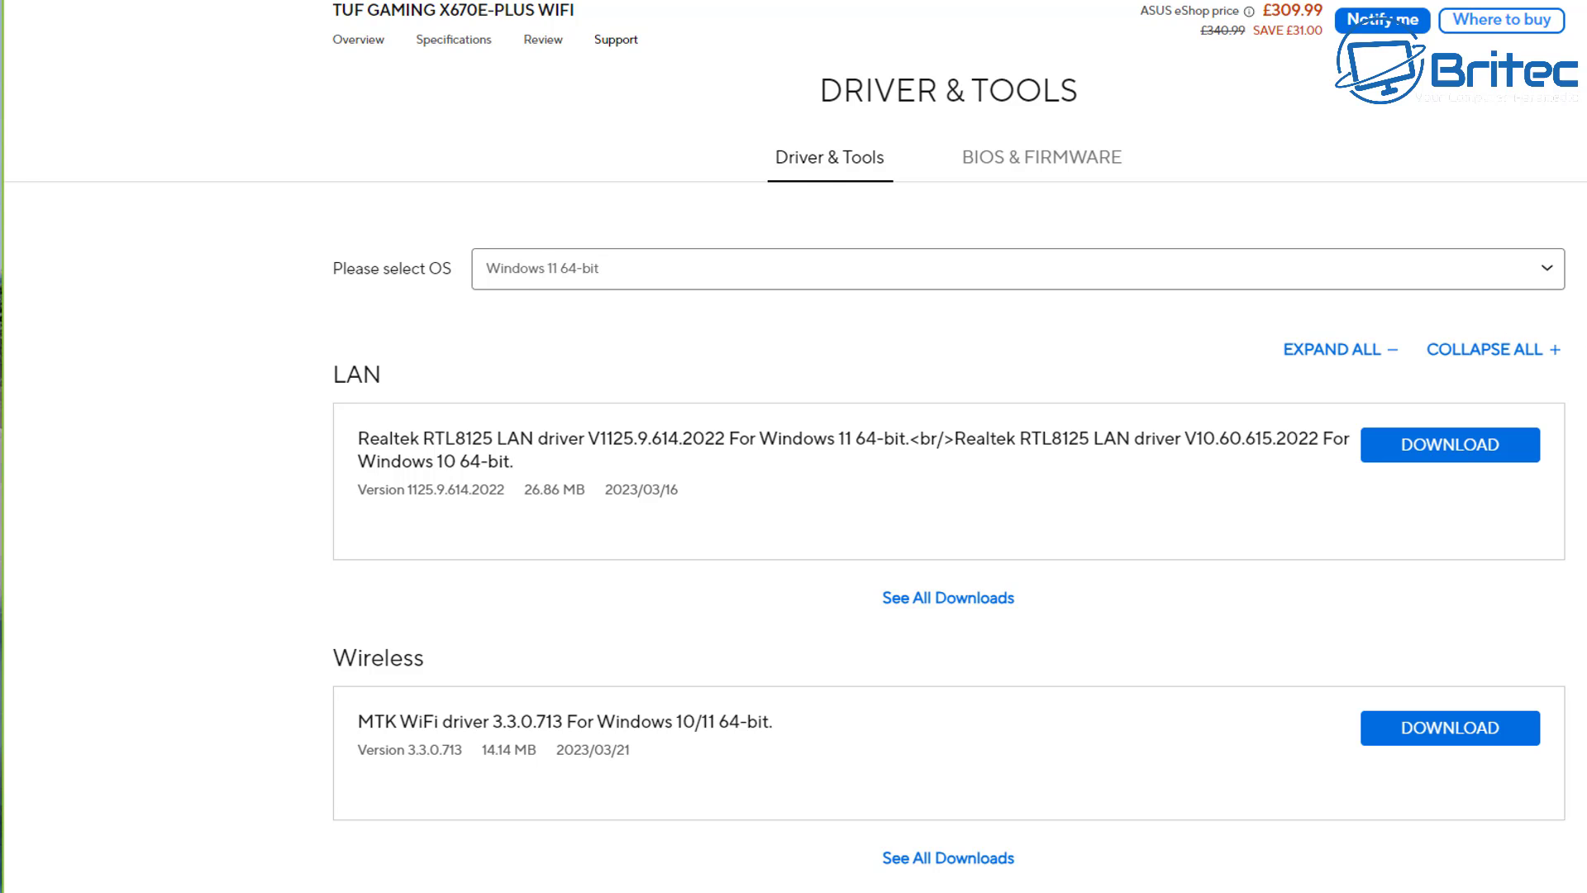
pyautogui.scroll(-3, 795, 447)
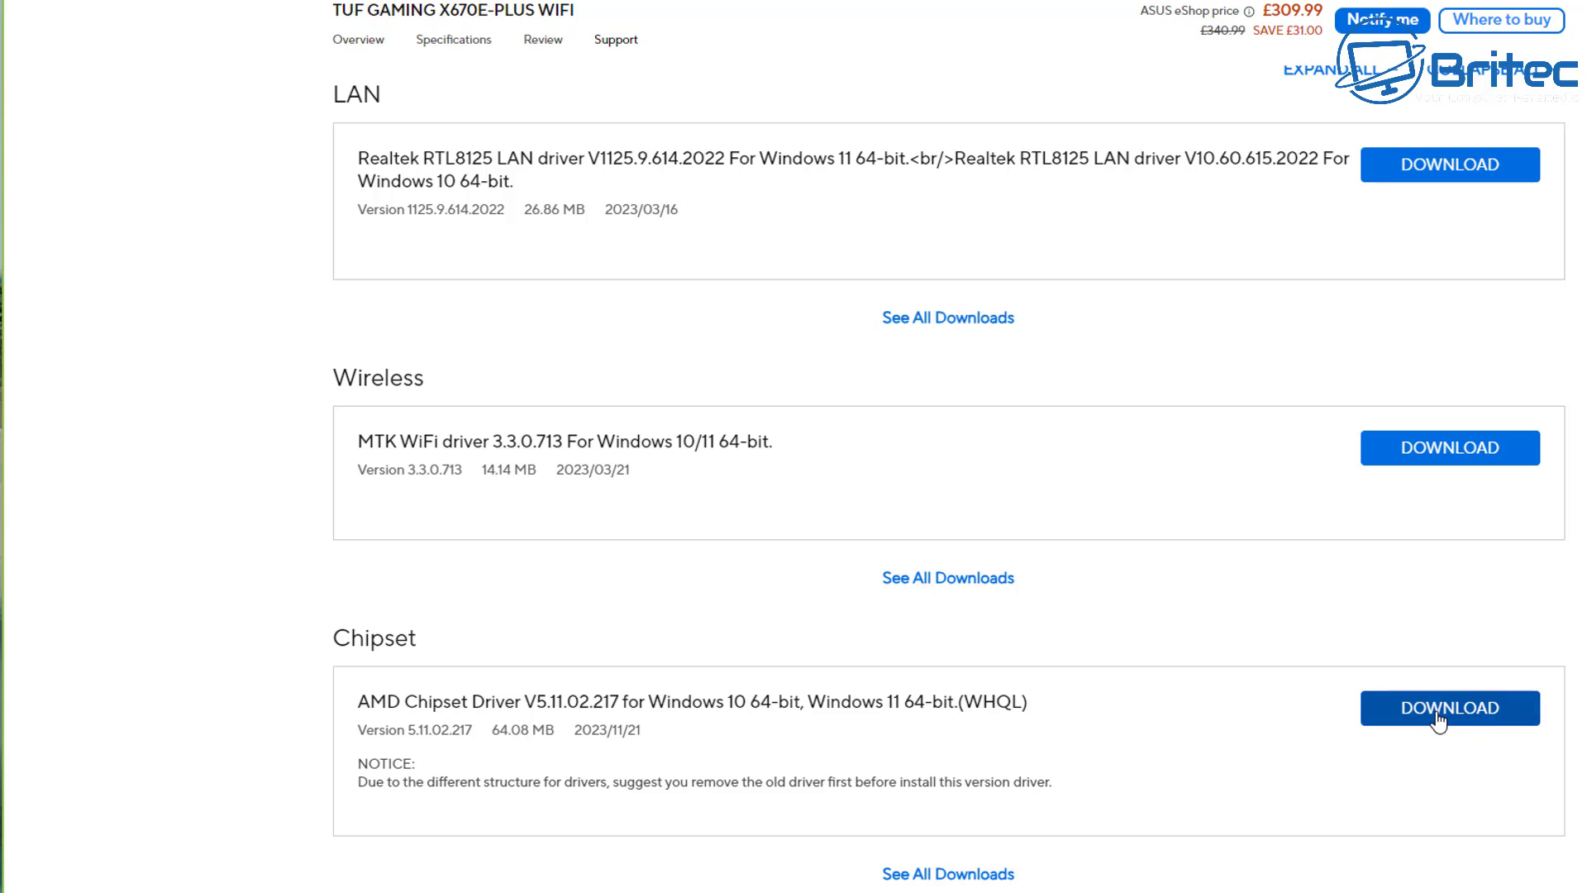
pyautogui.click(1438, 716)
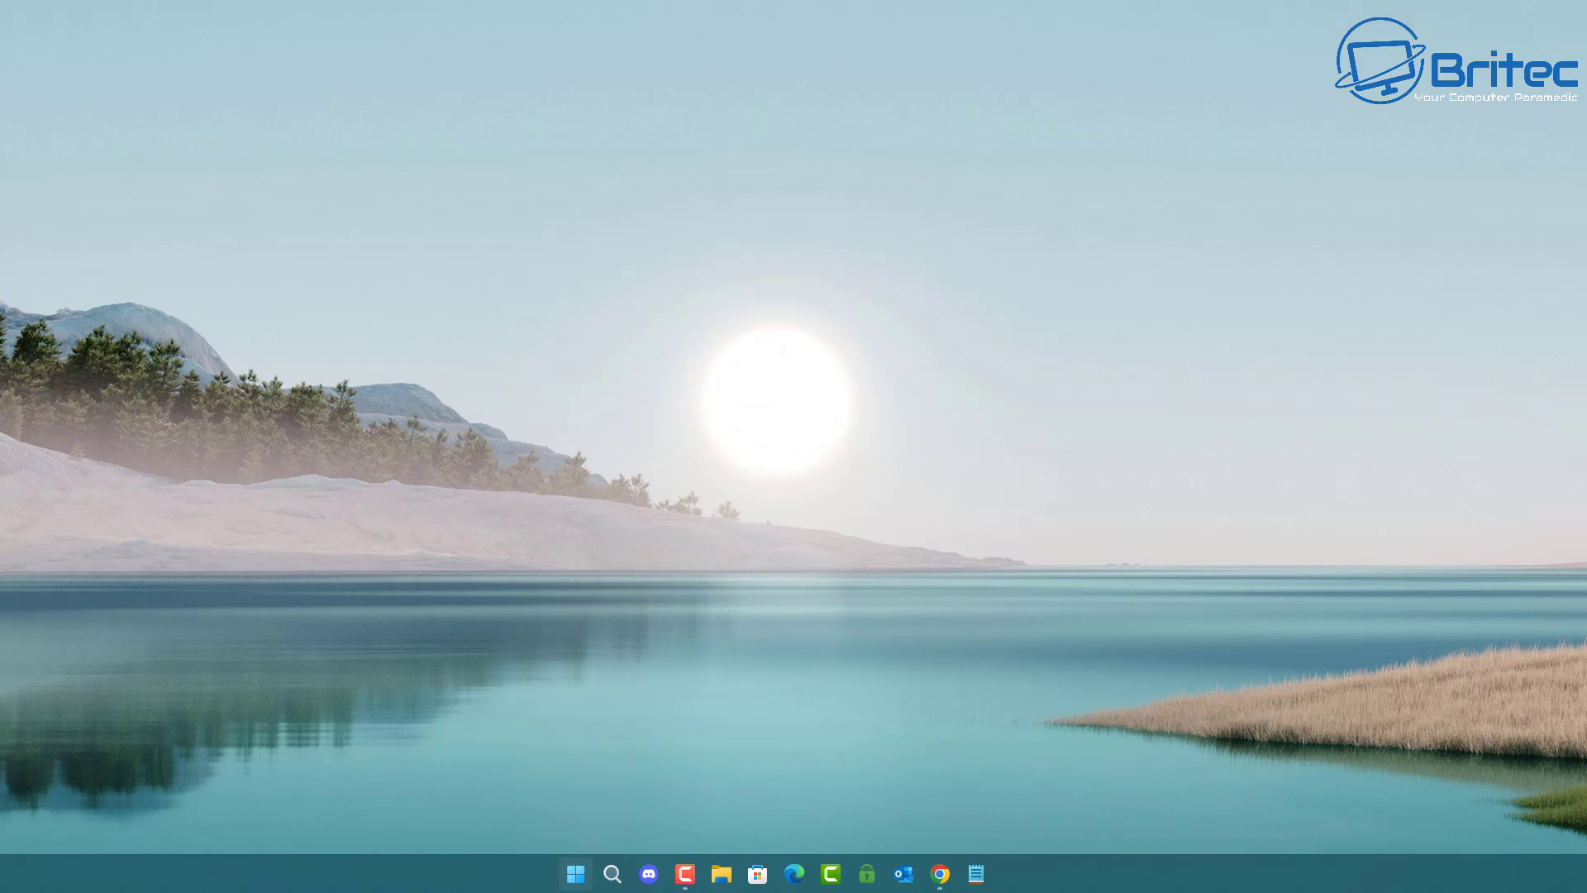
# Open Control Panel's Programs and Features via a Start search for 'contr'.
pyautogui.click(576, 873)
pyautogui.write('contr')
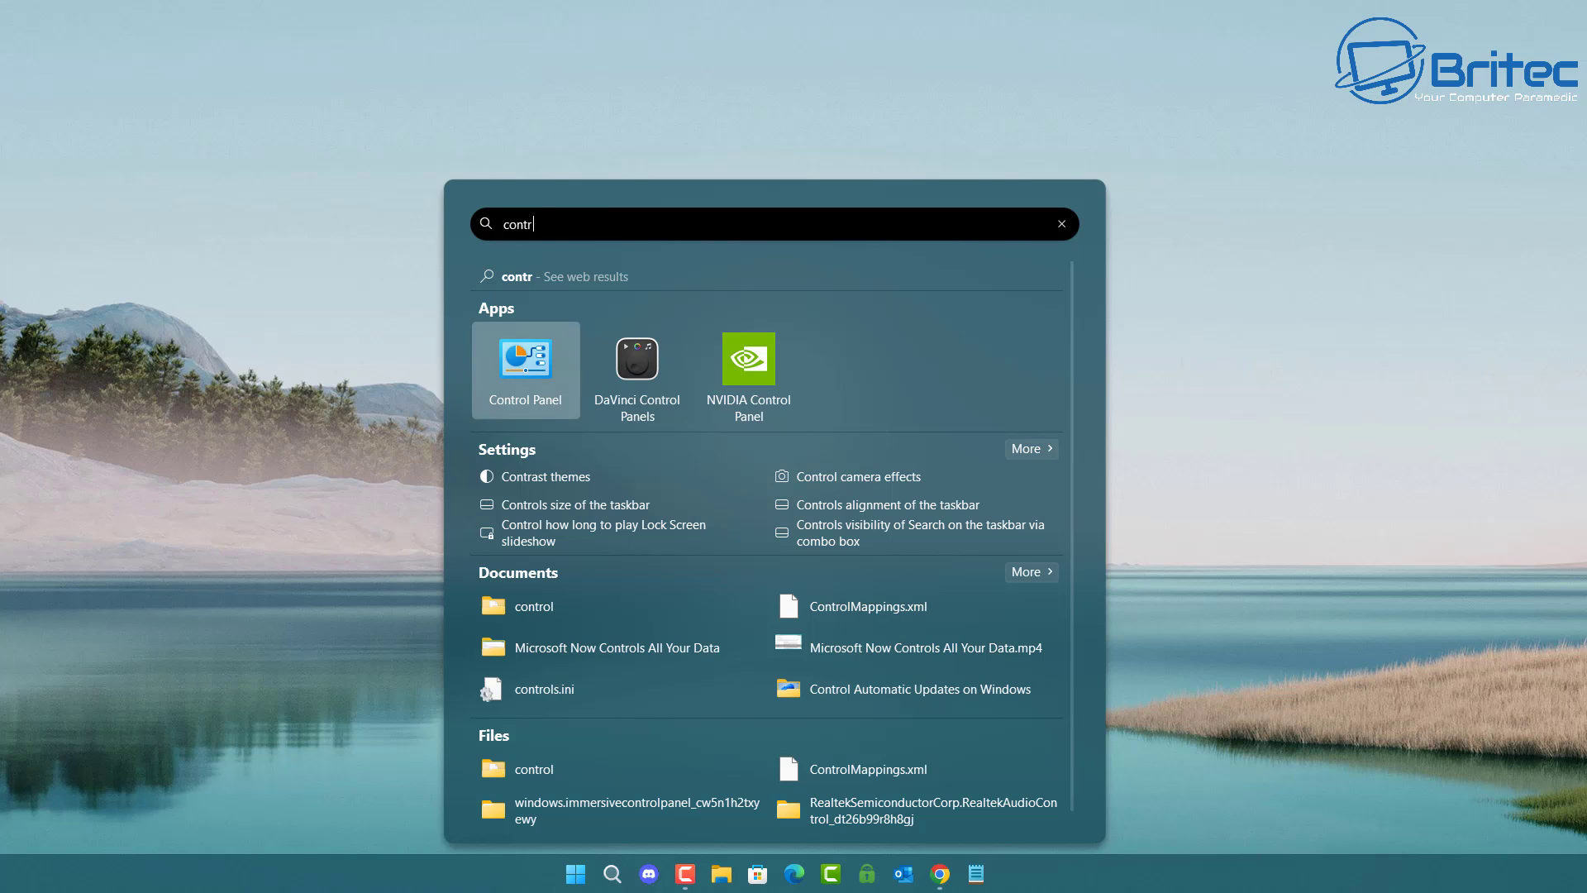
pyautogui.click(537, 366)
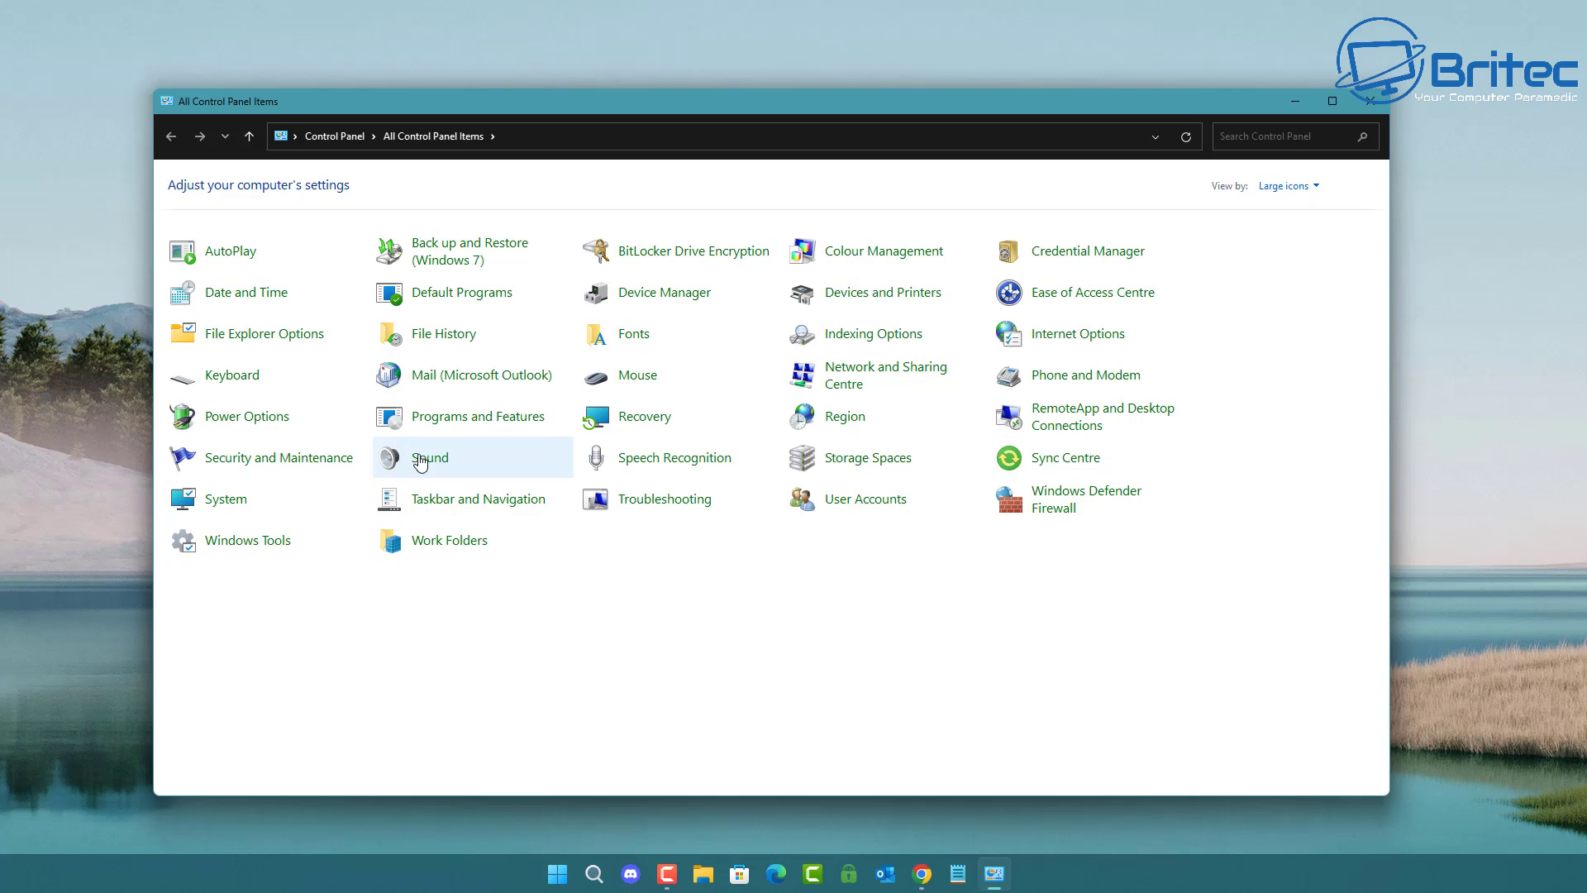
pyautogui.click(467, 417)
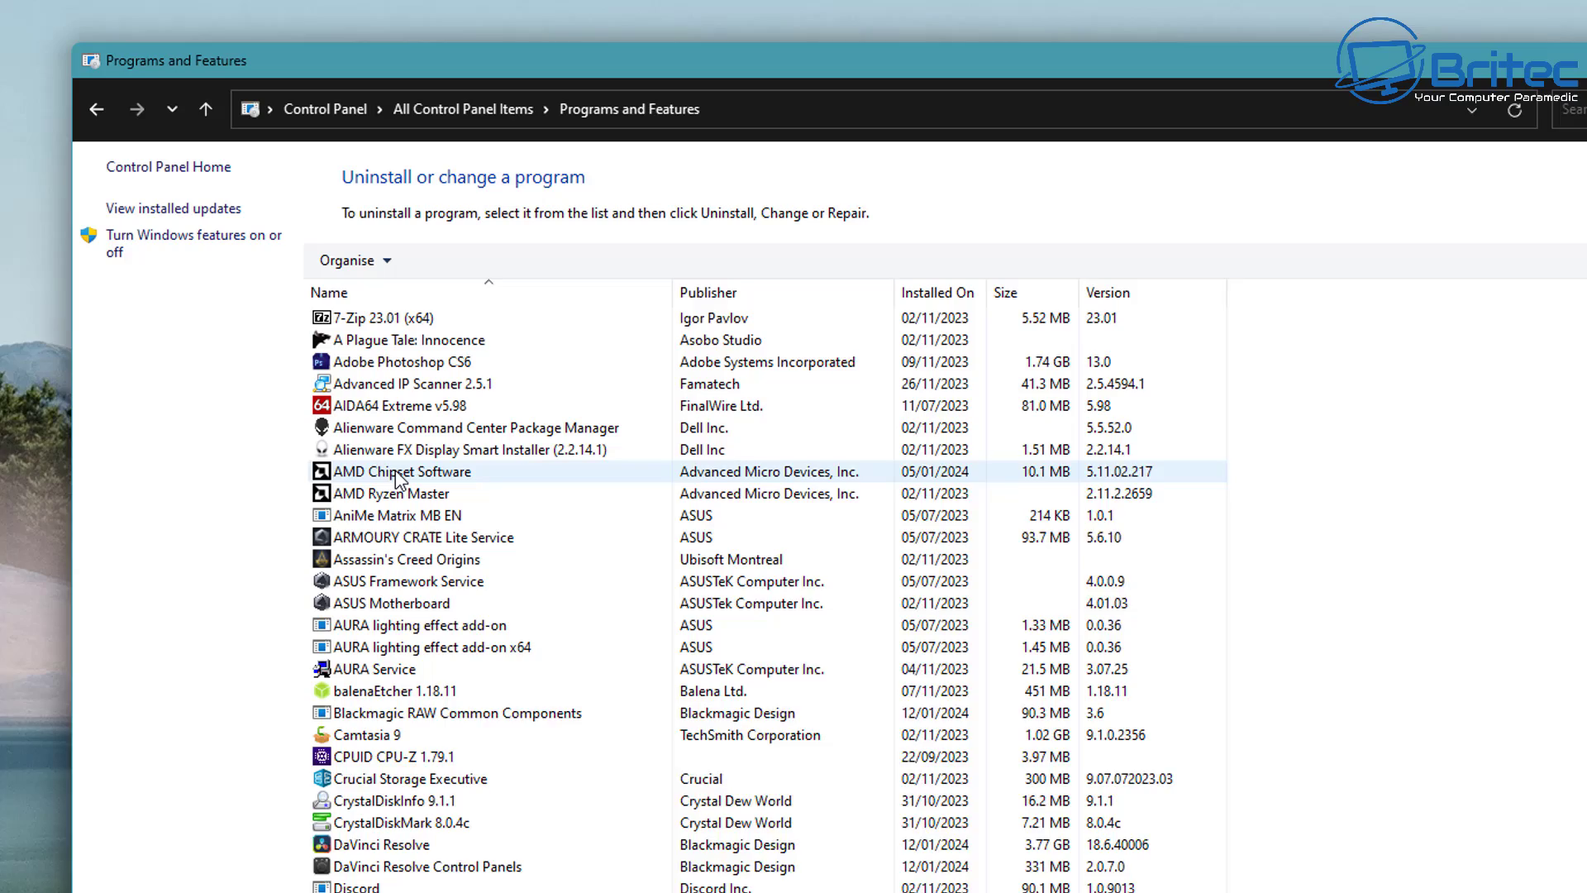
# Check the AMD Chipset Software and AMD Ryzen Master entries, then close Programs and Features.
pyautogui.click(395, 471)
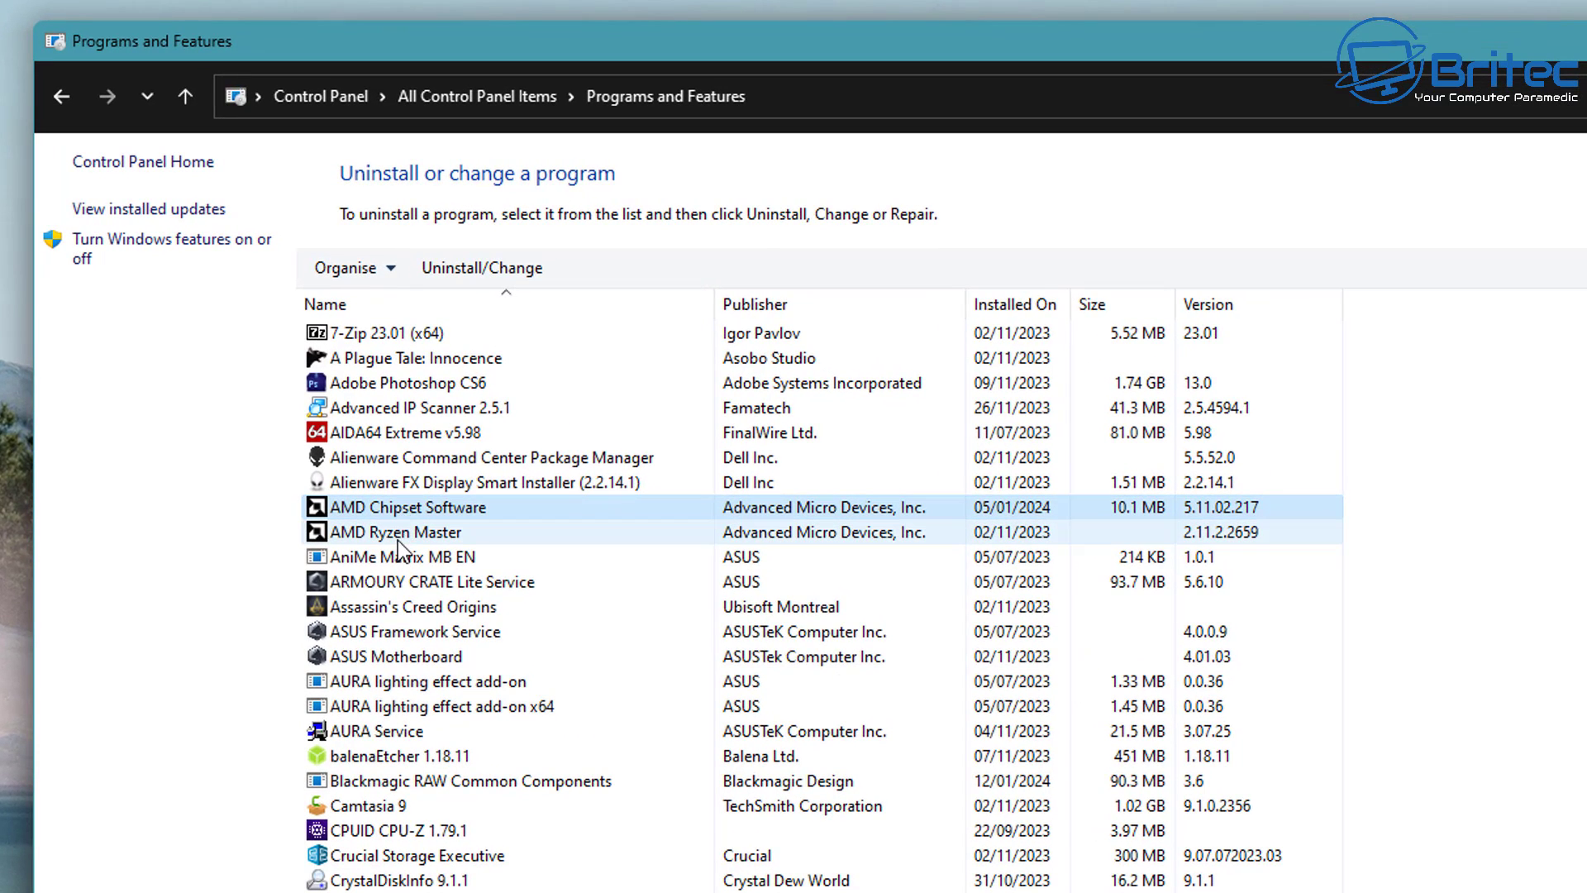
pyautogui.click(398, 539)
pyautogui.click(400, 504)
pyautogui.click(393, 537)
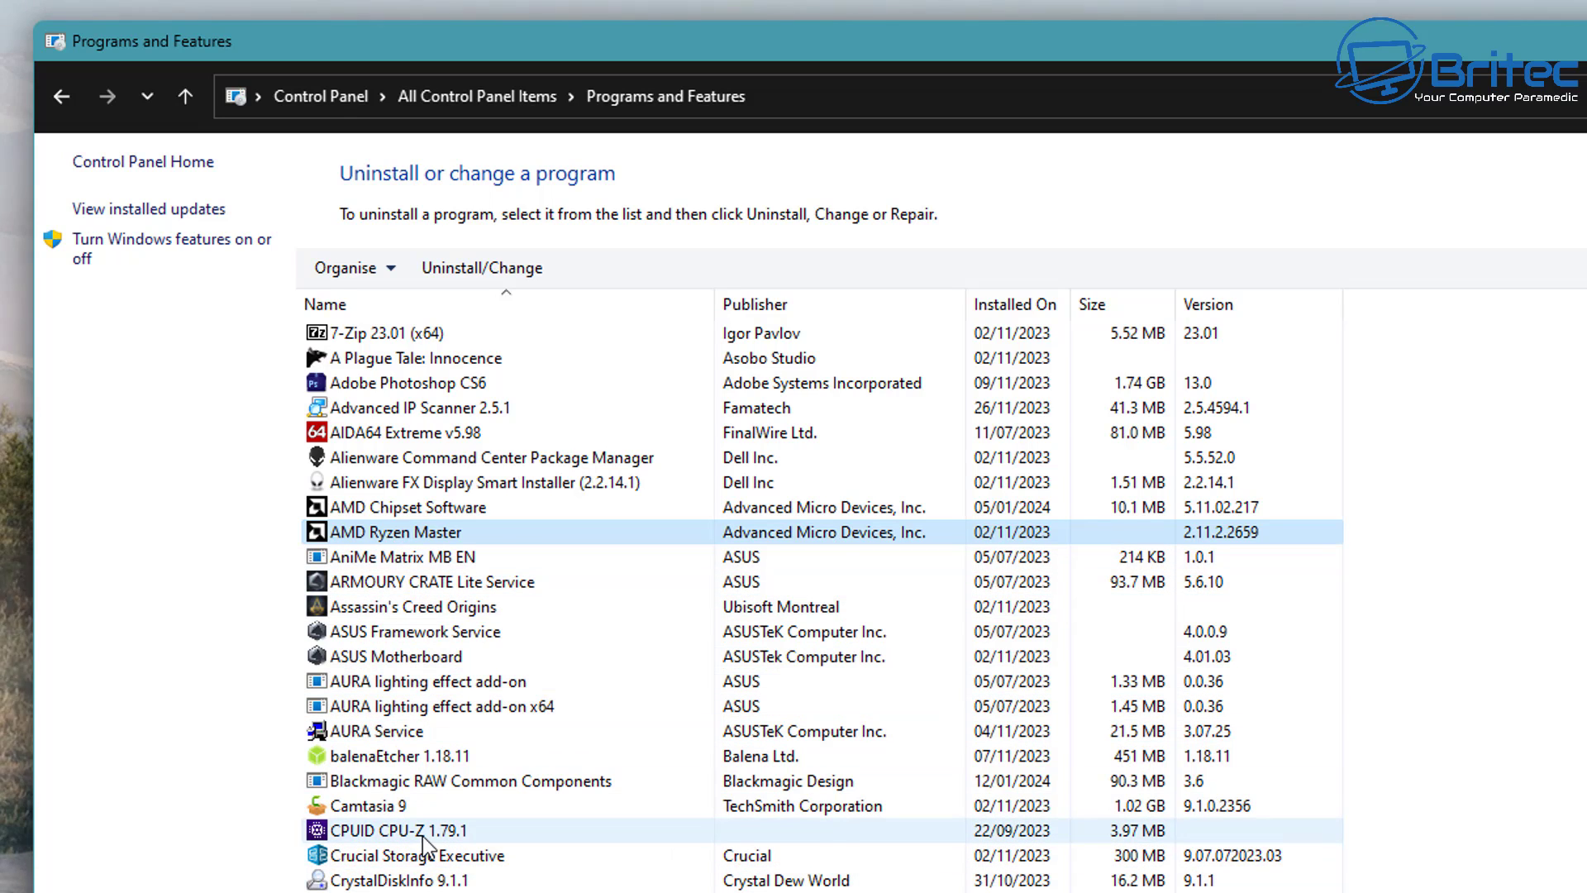
pyautogui.scroll(-2, 420, 847)
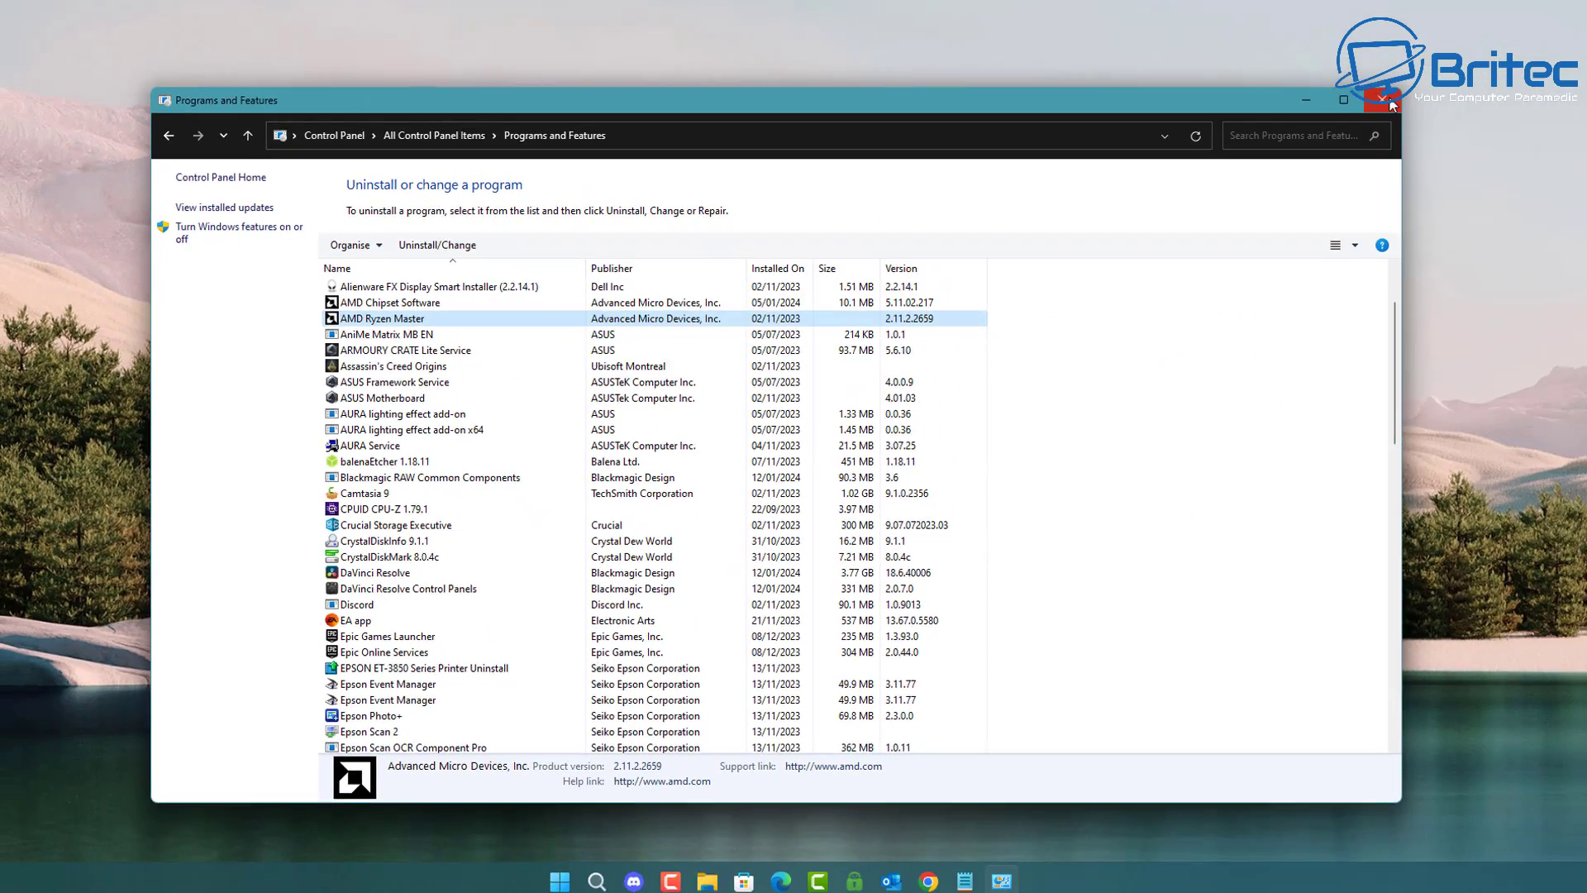
pyautogui.click(1392, 105)
# Open File Explorer and show the drives under This PC.
pyautogui.press('super+e')
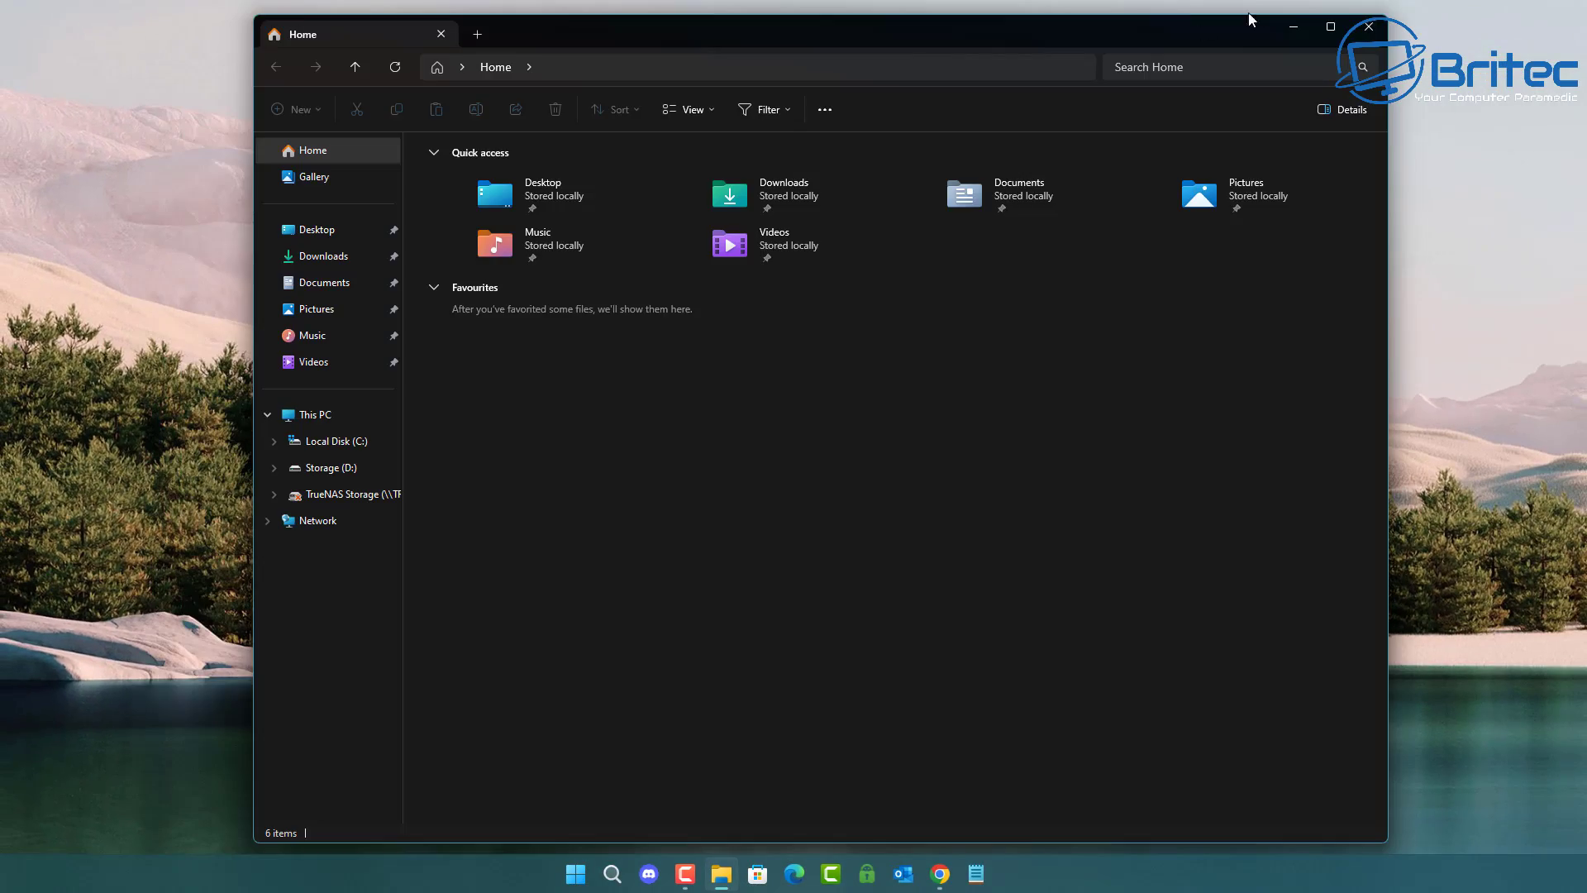
pyautogui.click(1355, 25)
pyautogui.click(726, 875)
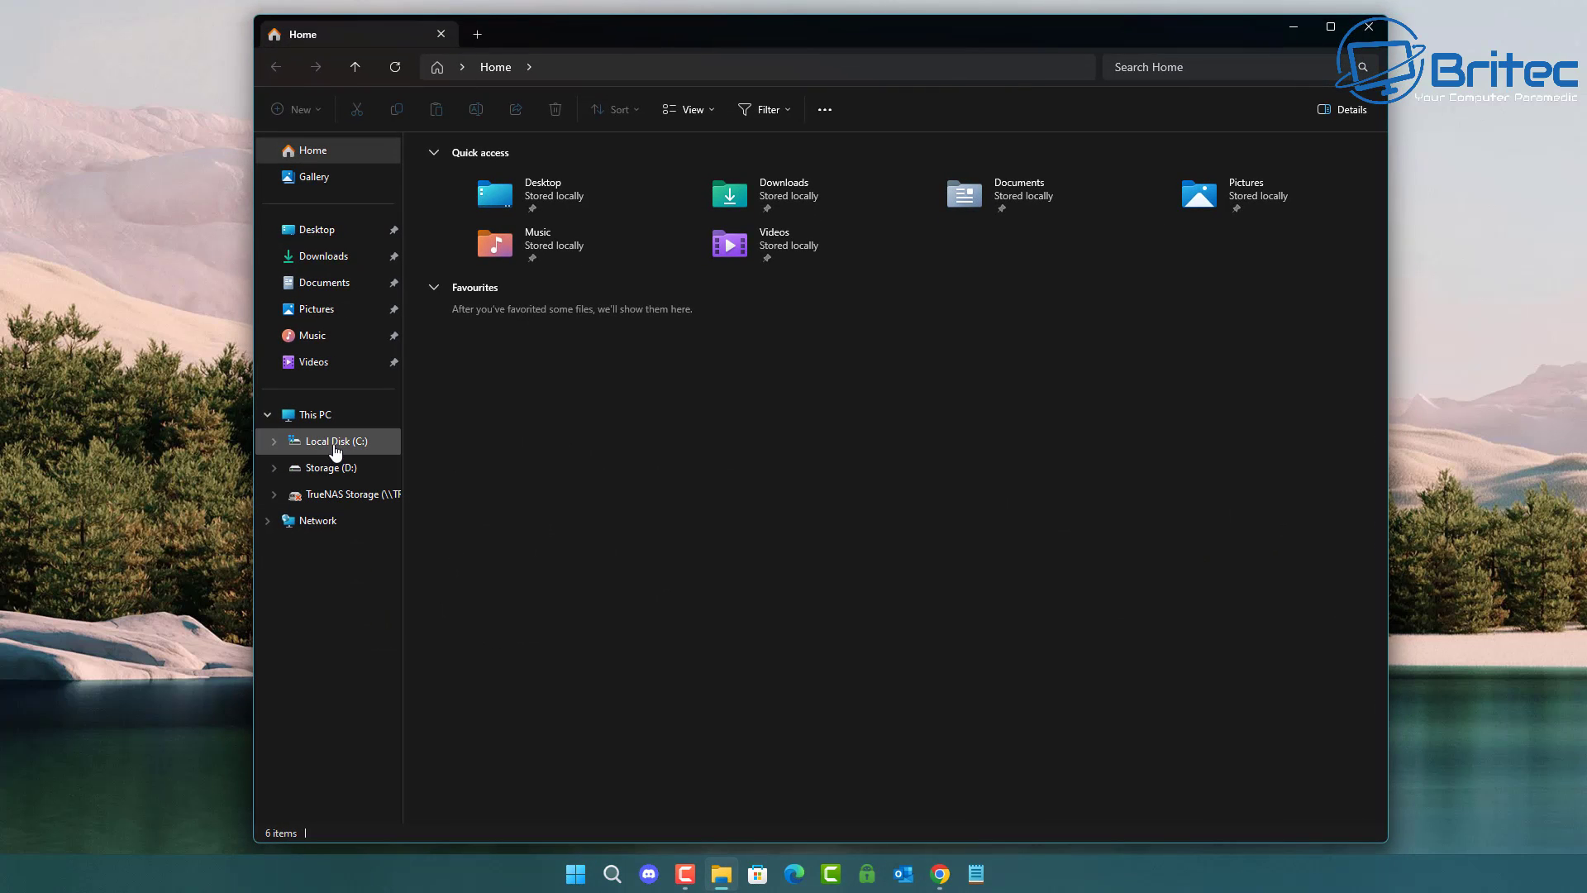
pyautogui.click(341, 443)
pyautogui.click(319, 417)
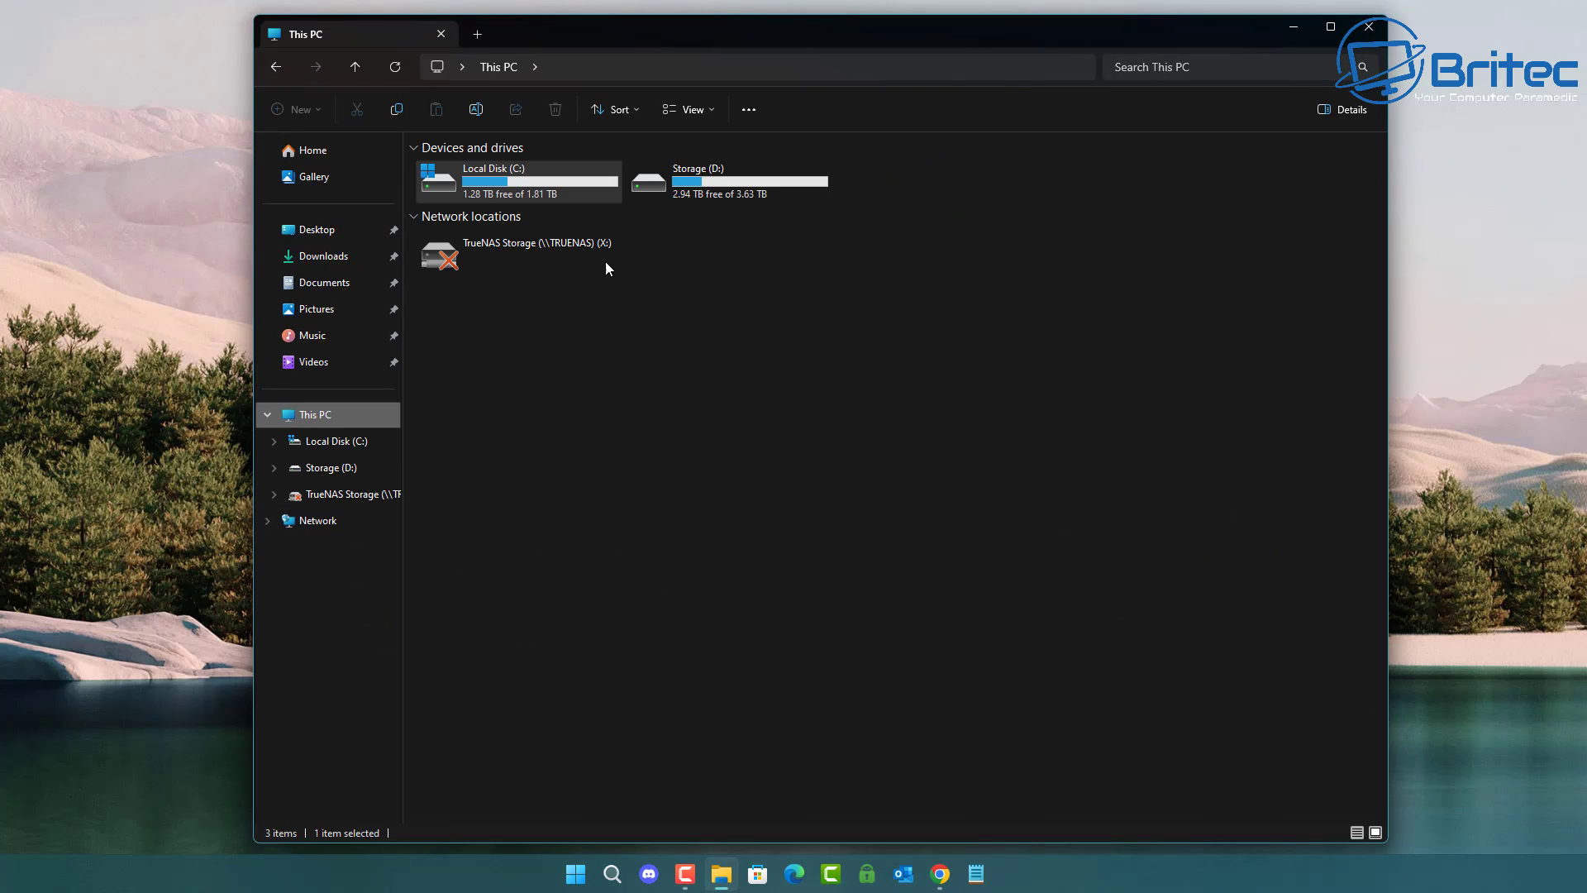
# Navigate to C:\Program Files (x86)\AMD\Chipset_Software and launch AMD_Chipset_Drivers.exe.
pyautogui.doubleClick(541, 194)
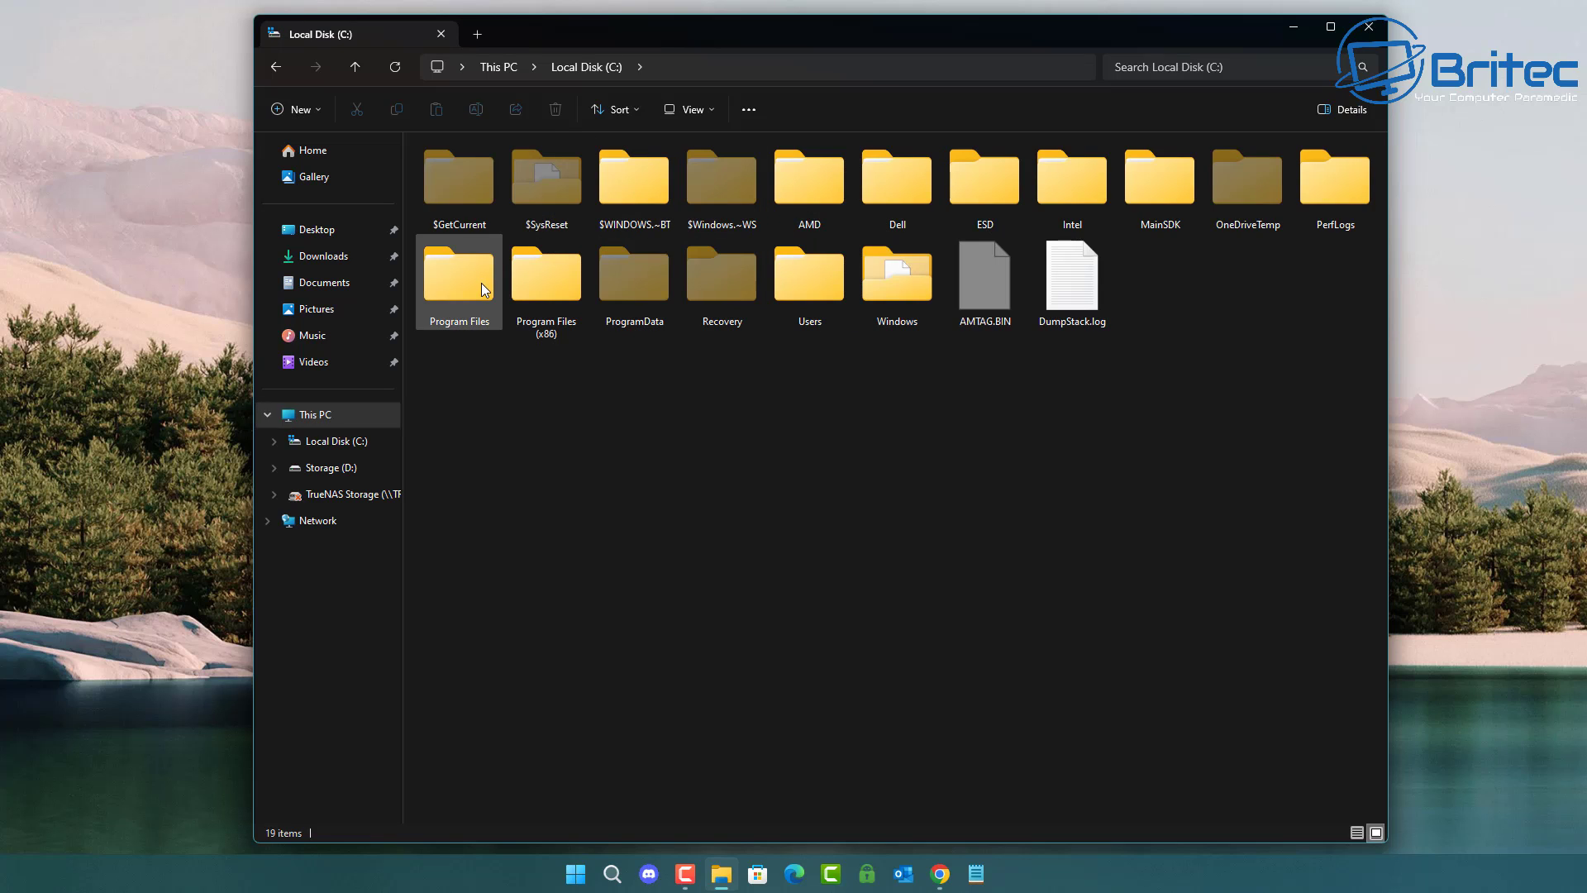
pyautogui.doubleClick(539, 285)
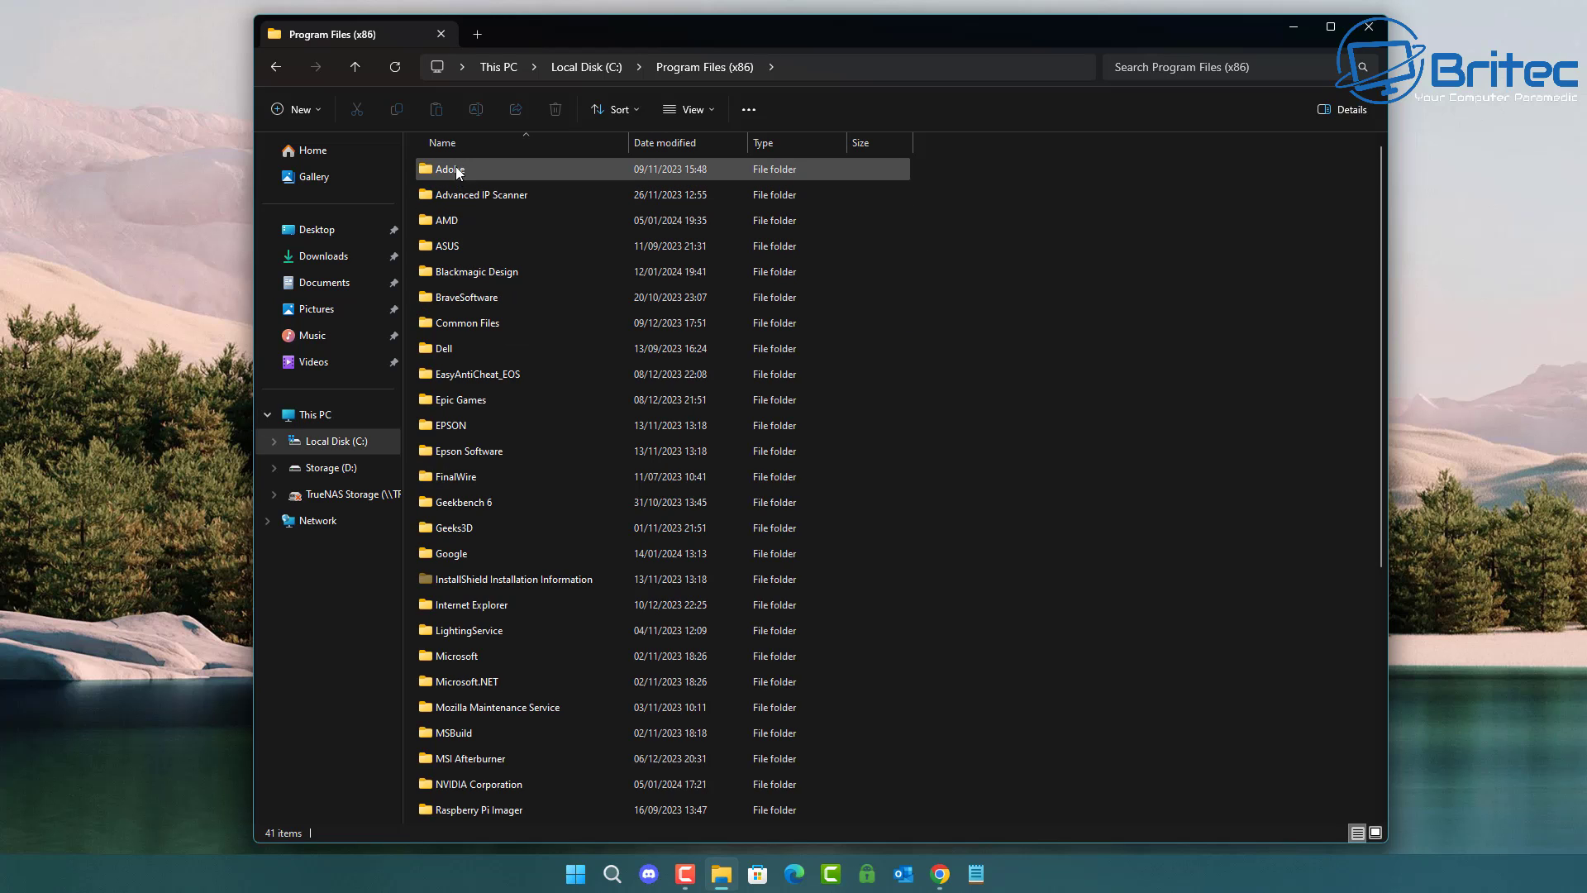
pyautogui.doubleClick(500, 220)
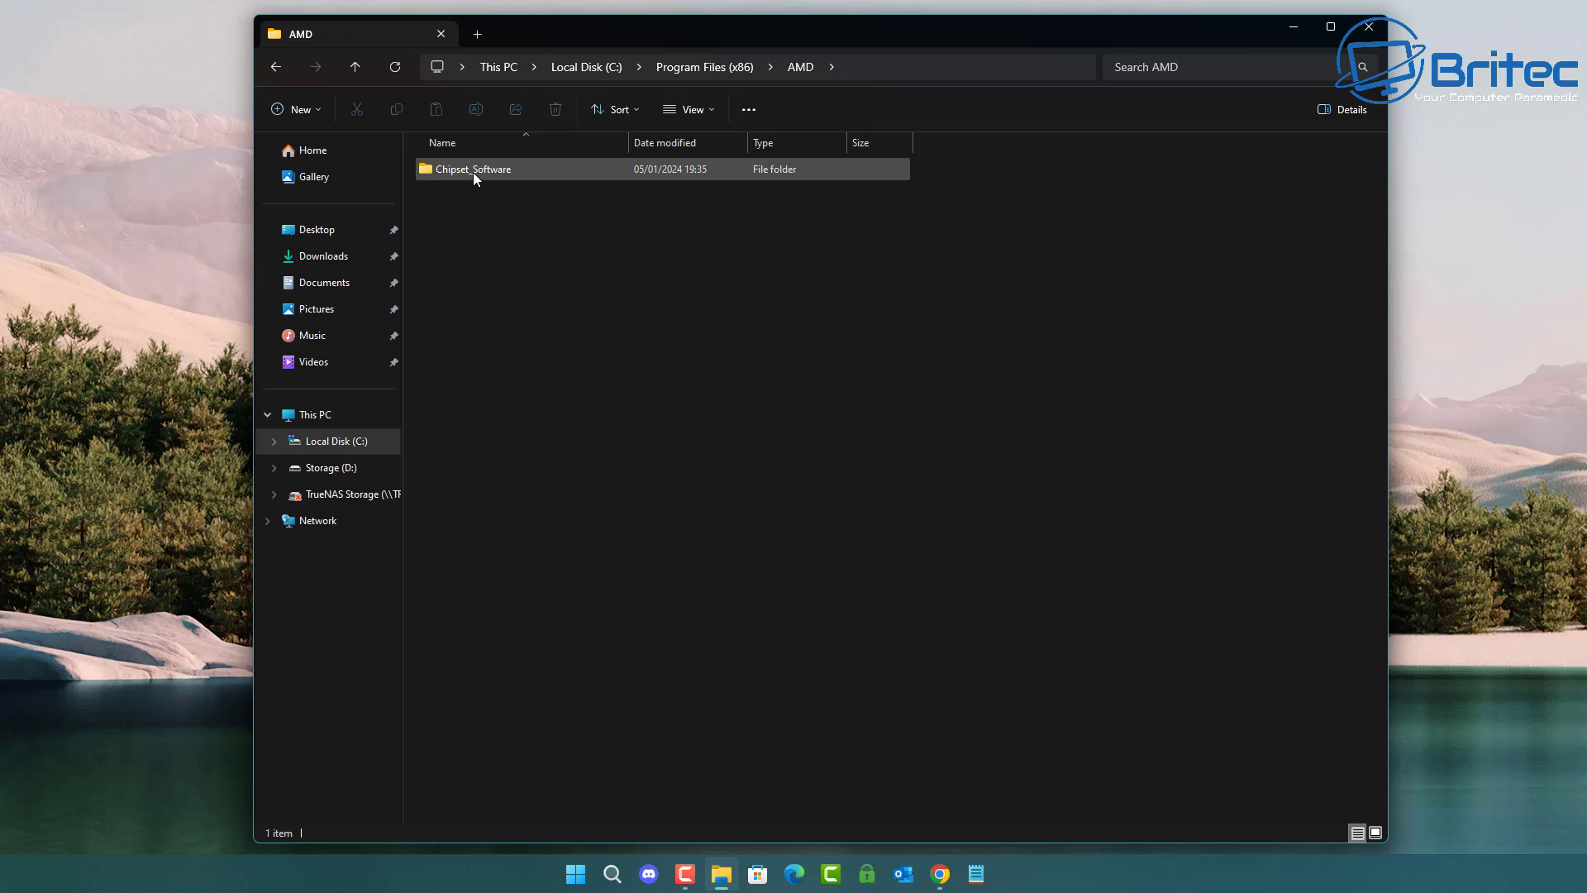
pyautogui.doubleClick(533, 169)
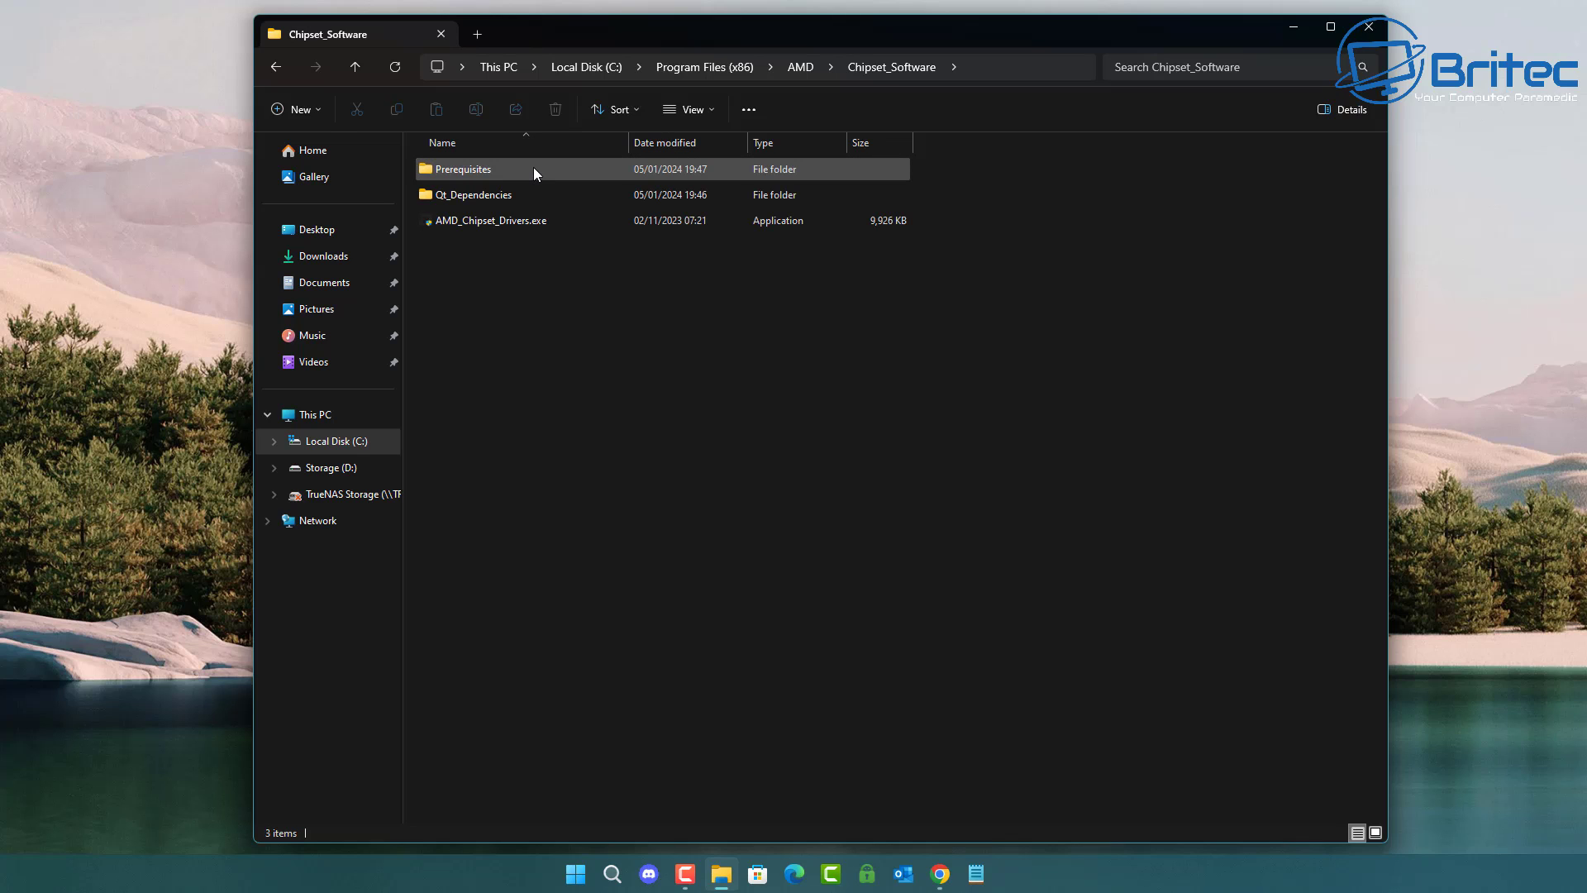
pyautogui.click(501, 223)
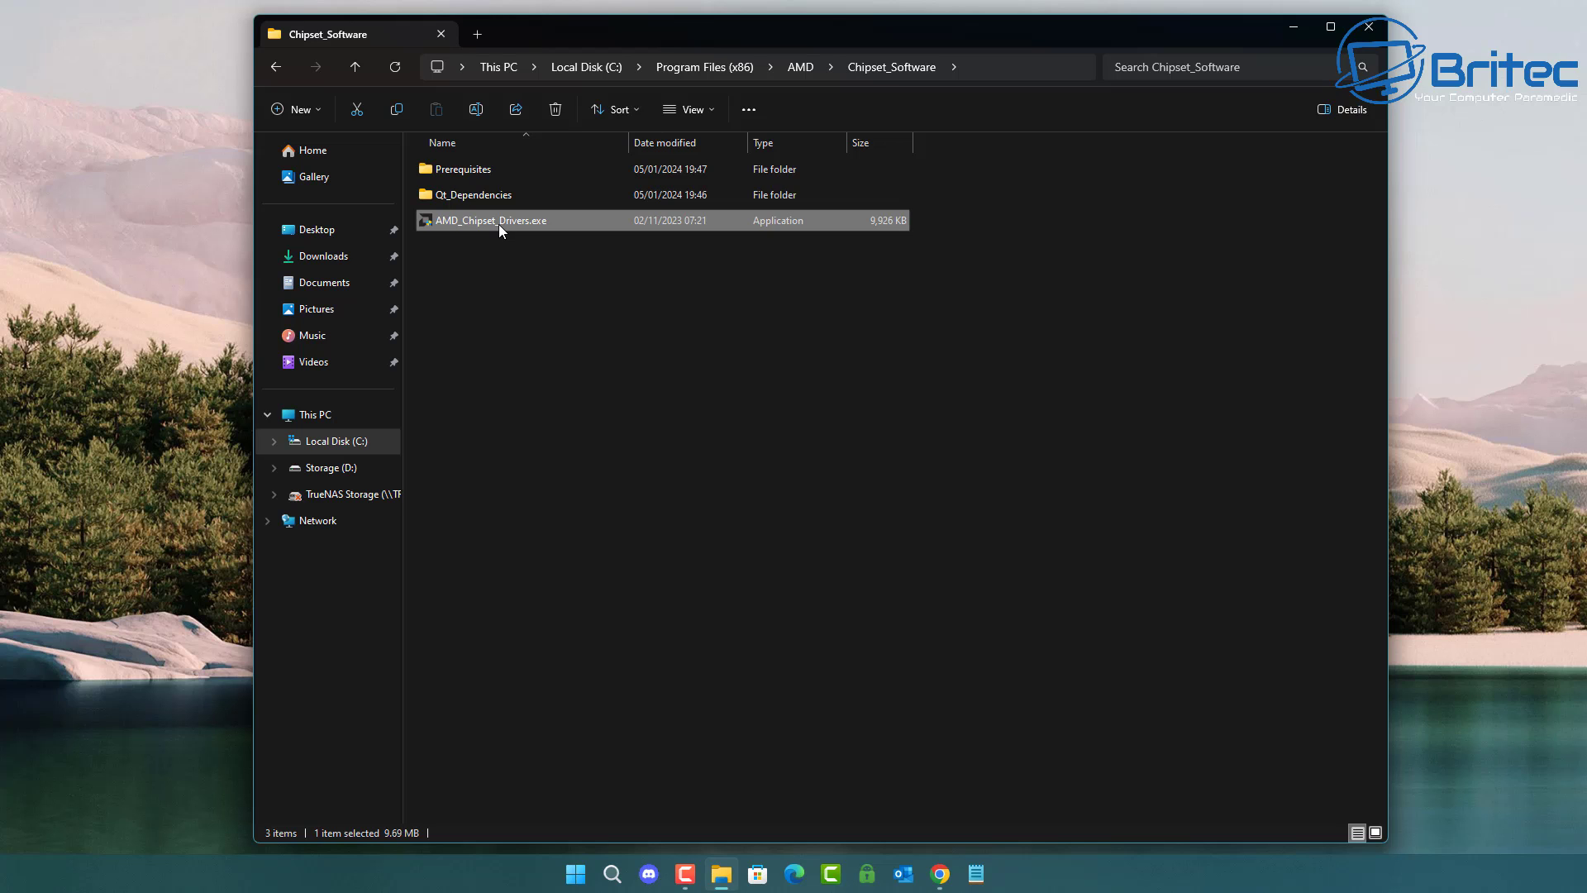
pyautogui.doubleClick(498, 224)
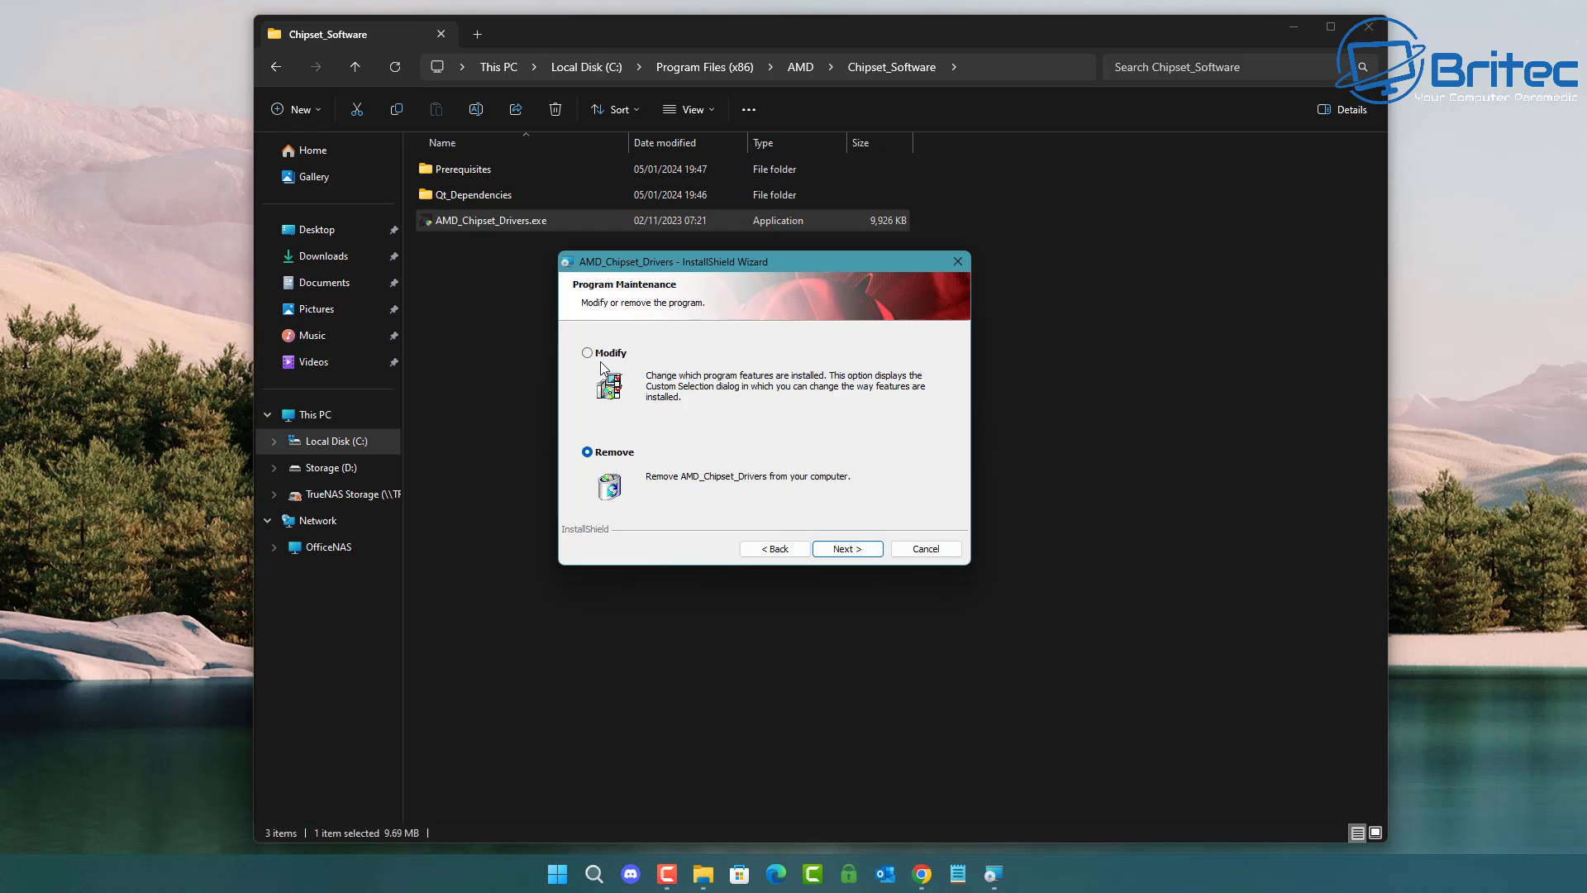
# Reinstall the chipset drivers via Modify, leaving Drivers unchanged, then finish the wizard.
pyautogui.click(593, 357)
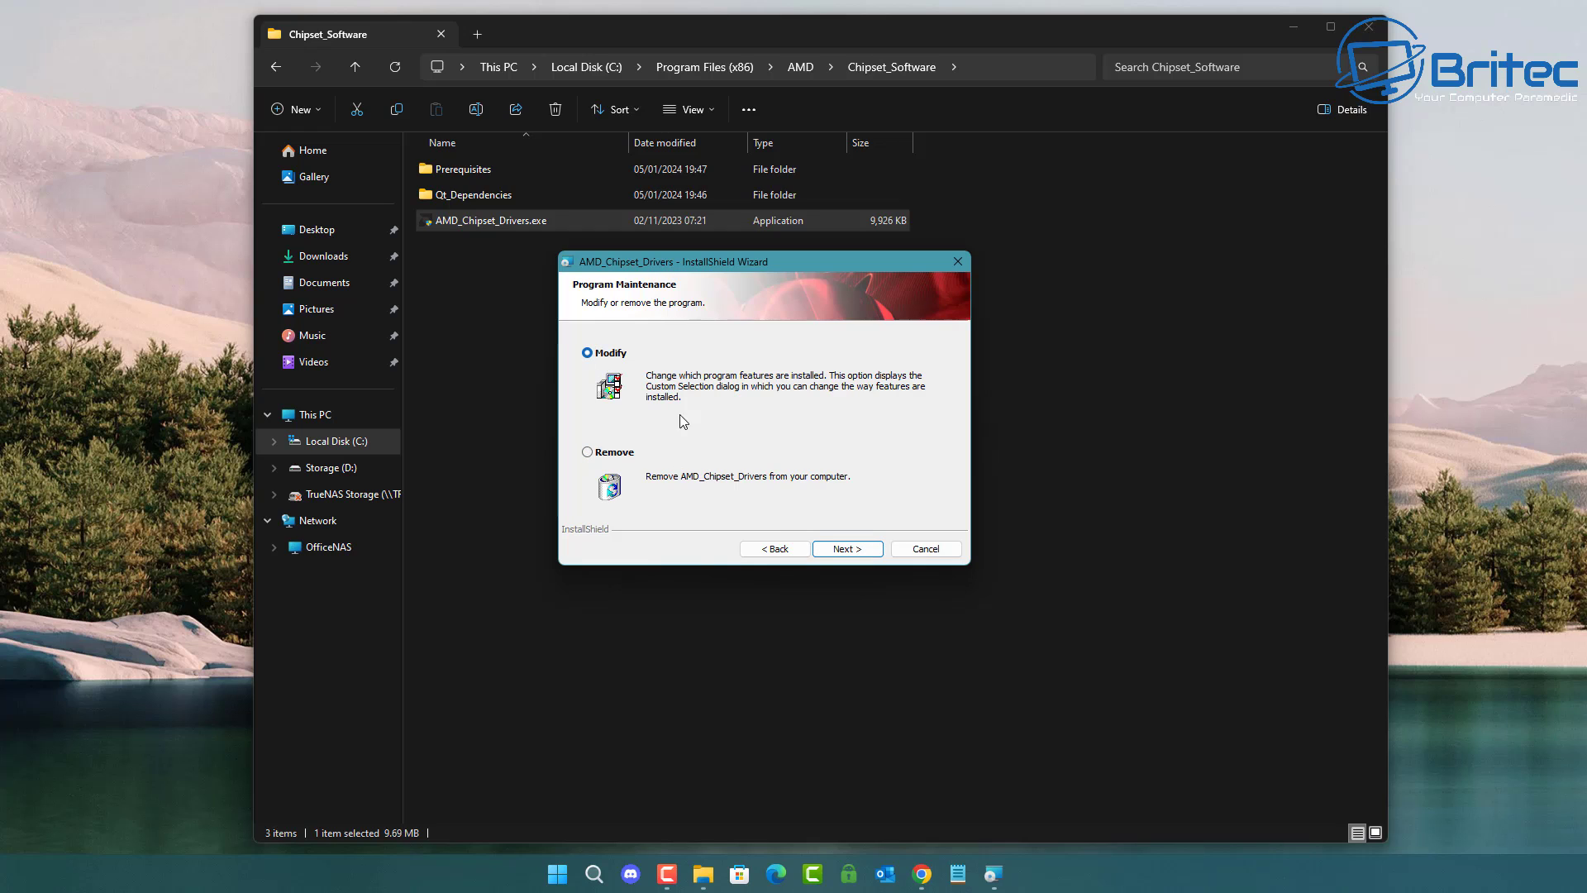
pyautogui.click(858, 551)
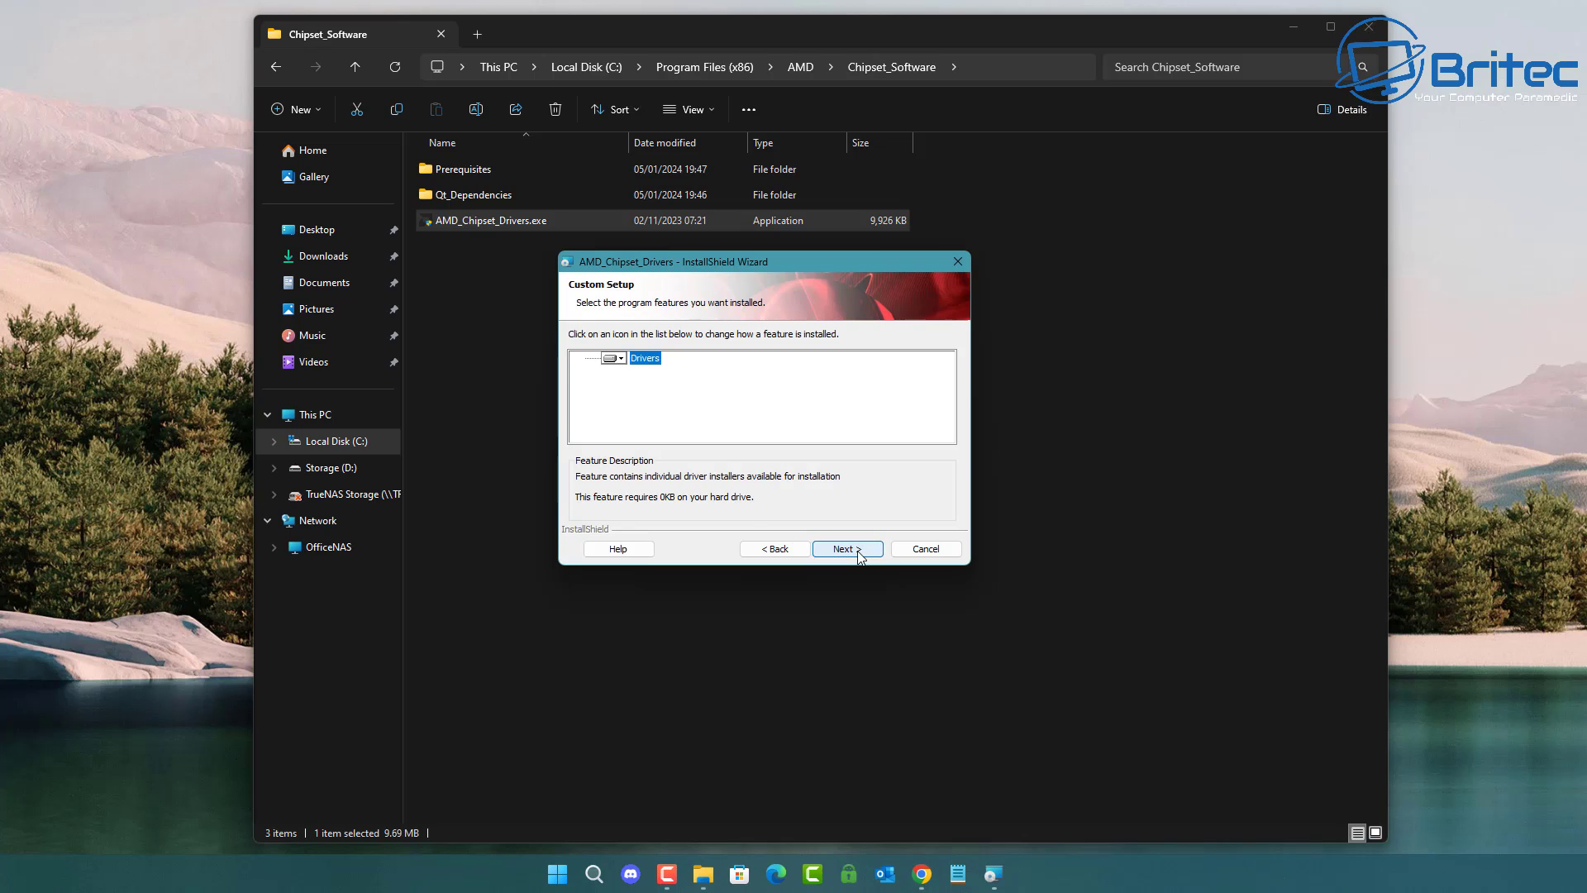
pyautogui.click(620, 359)
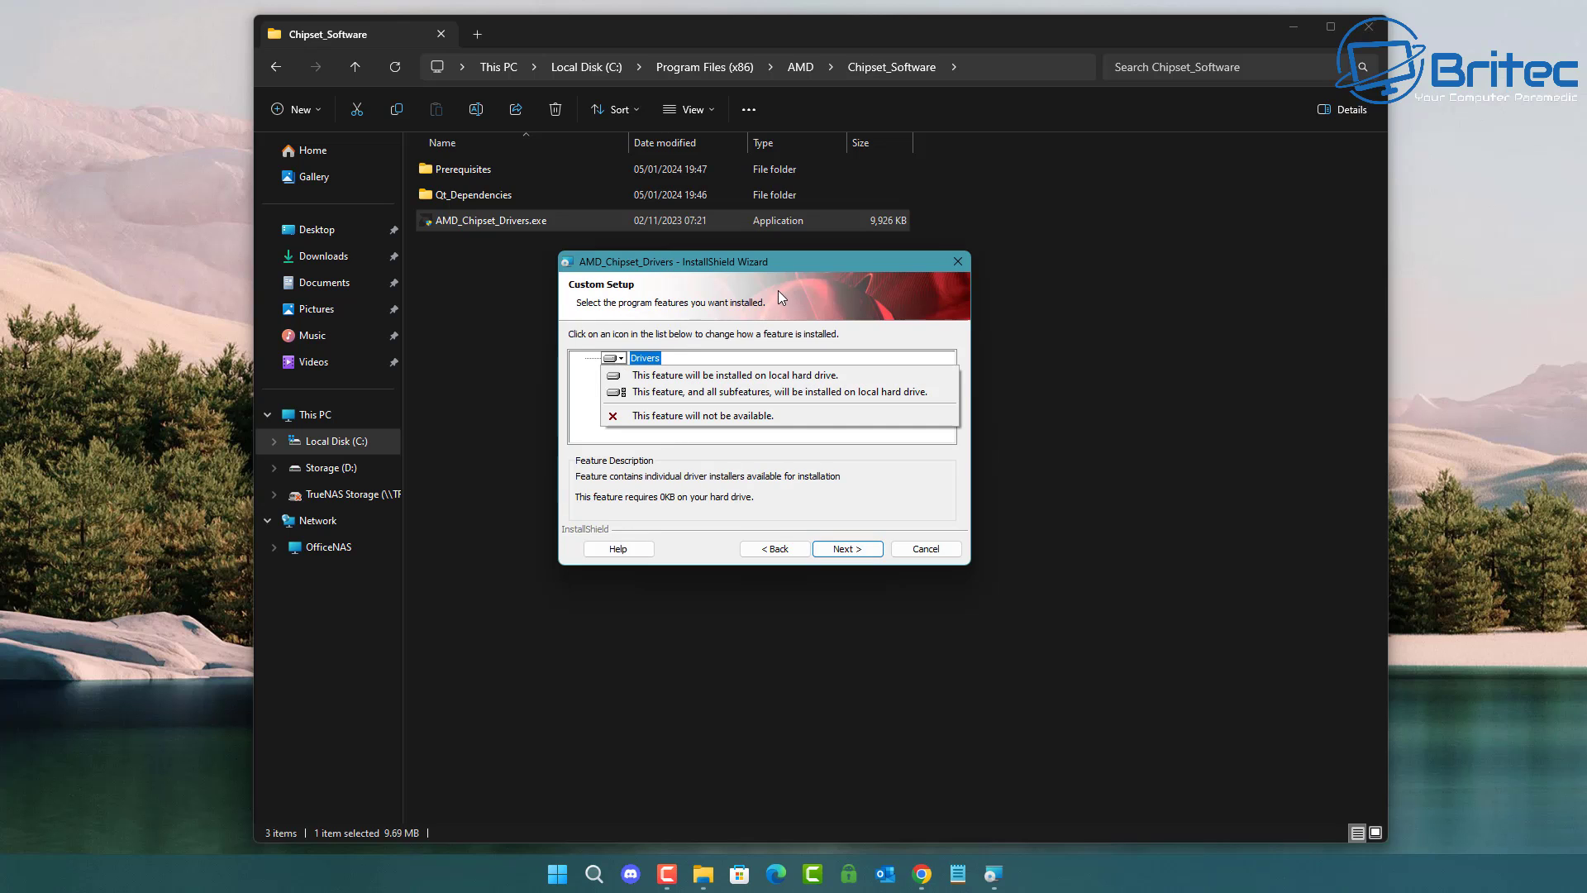
pyautogui.click(789, 266)
pyautogui.click(848, 549)
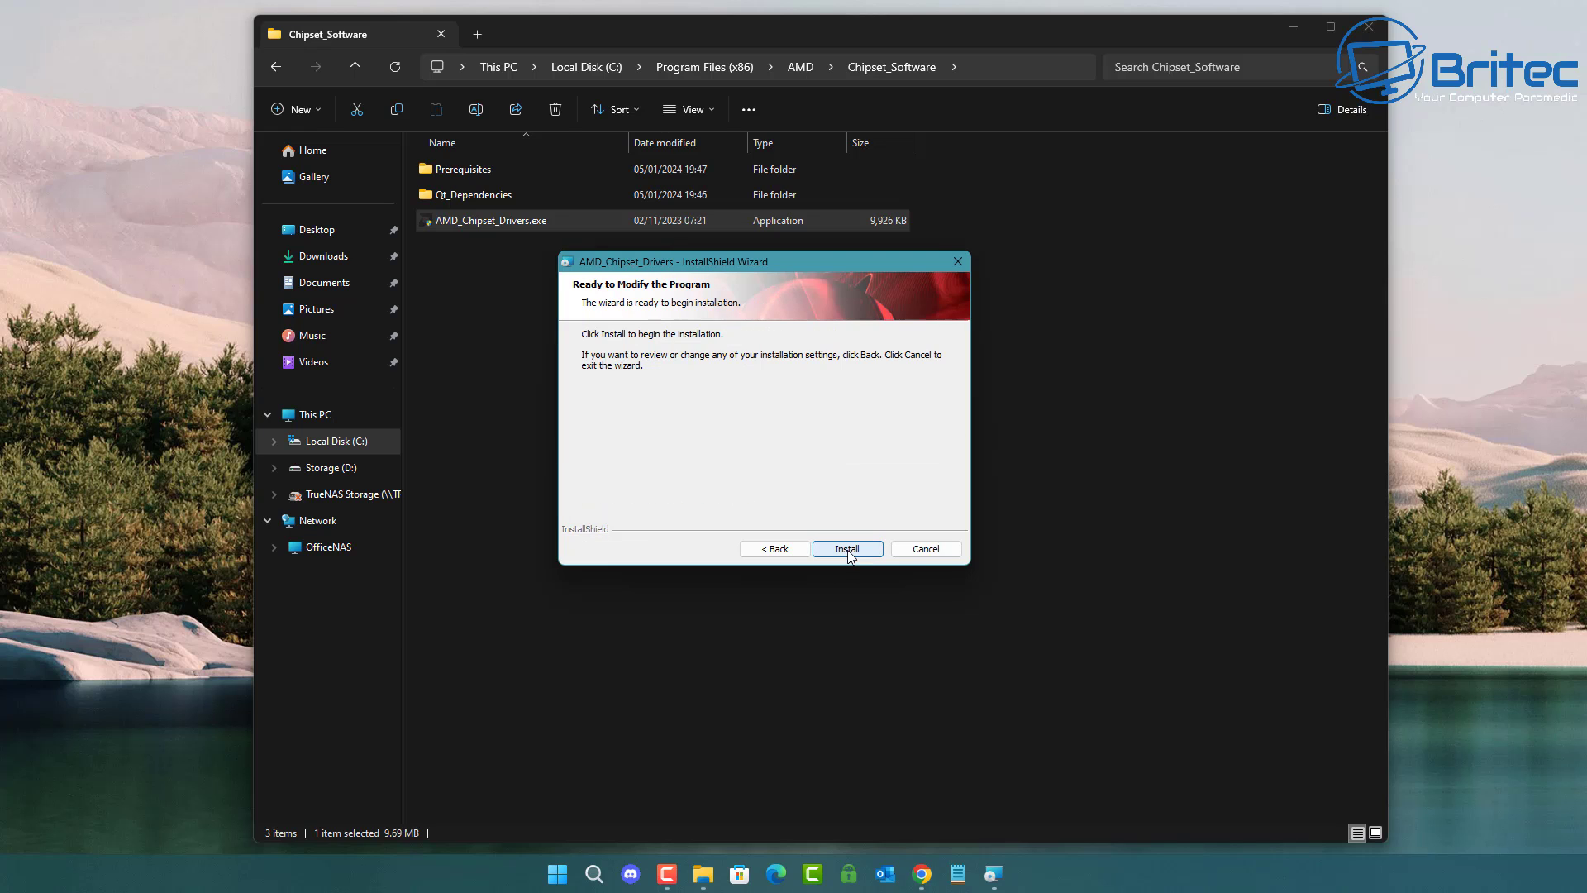
pyautogui.click(847, 548)
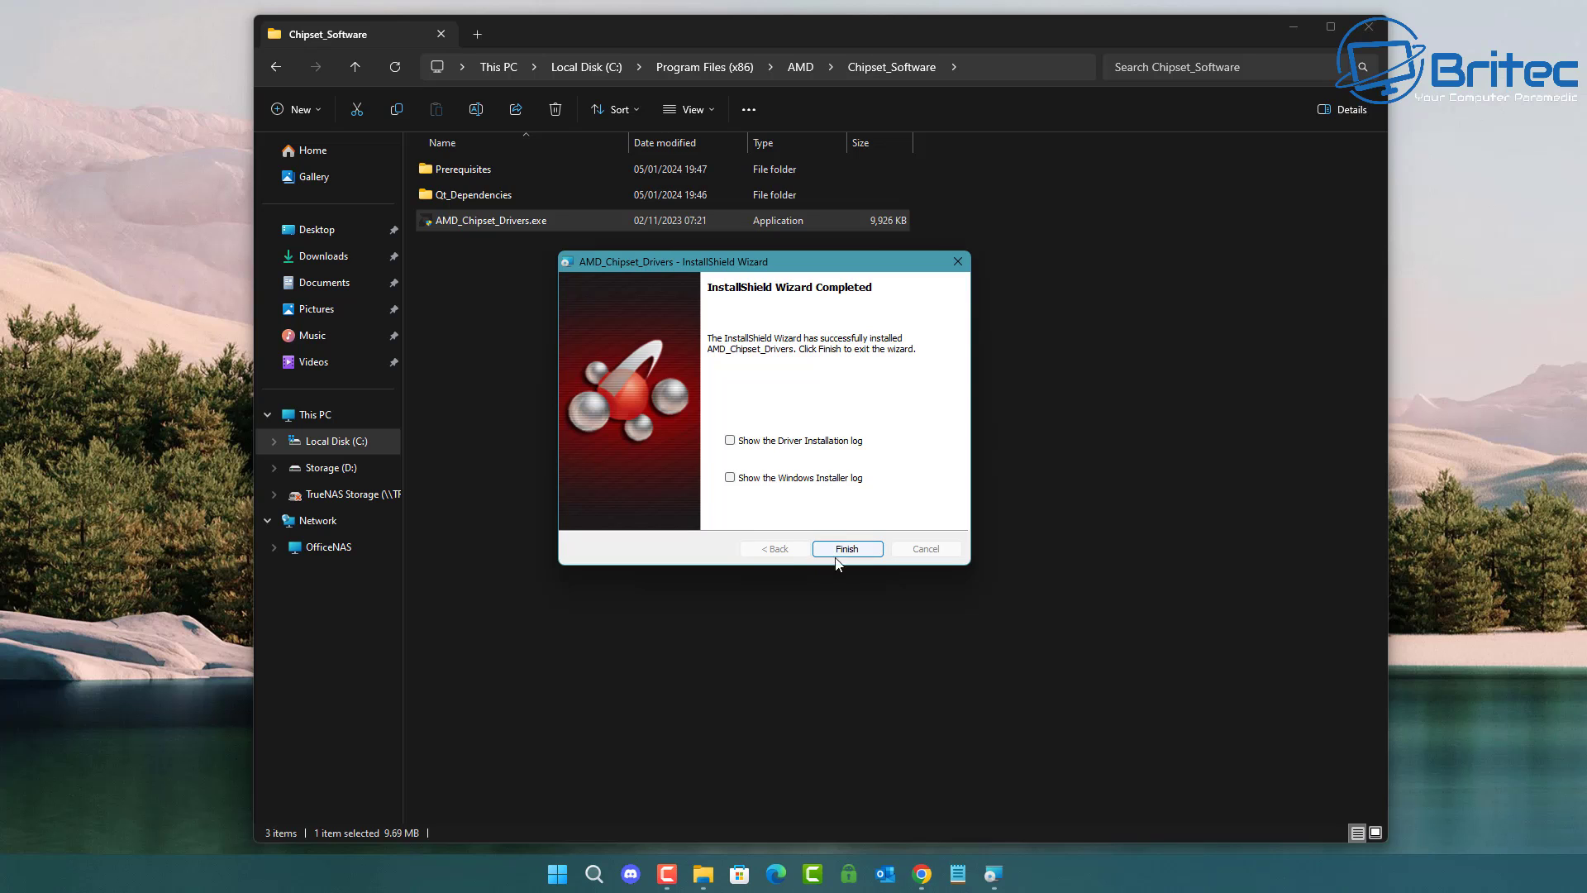
pyautogui.click(845, 550)
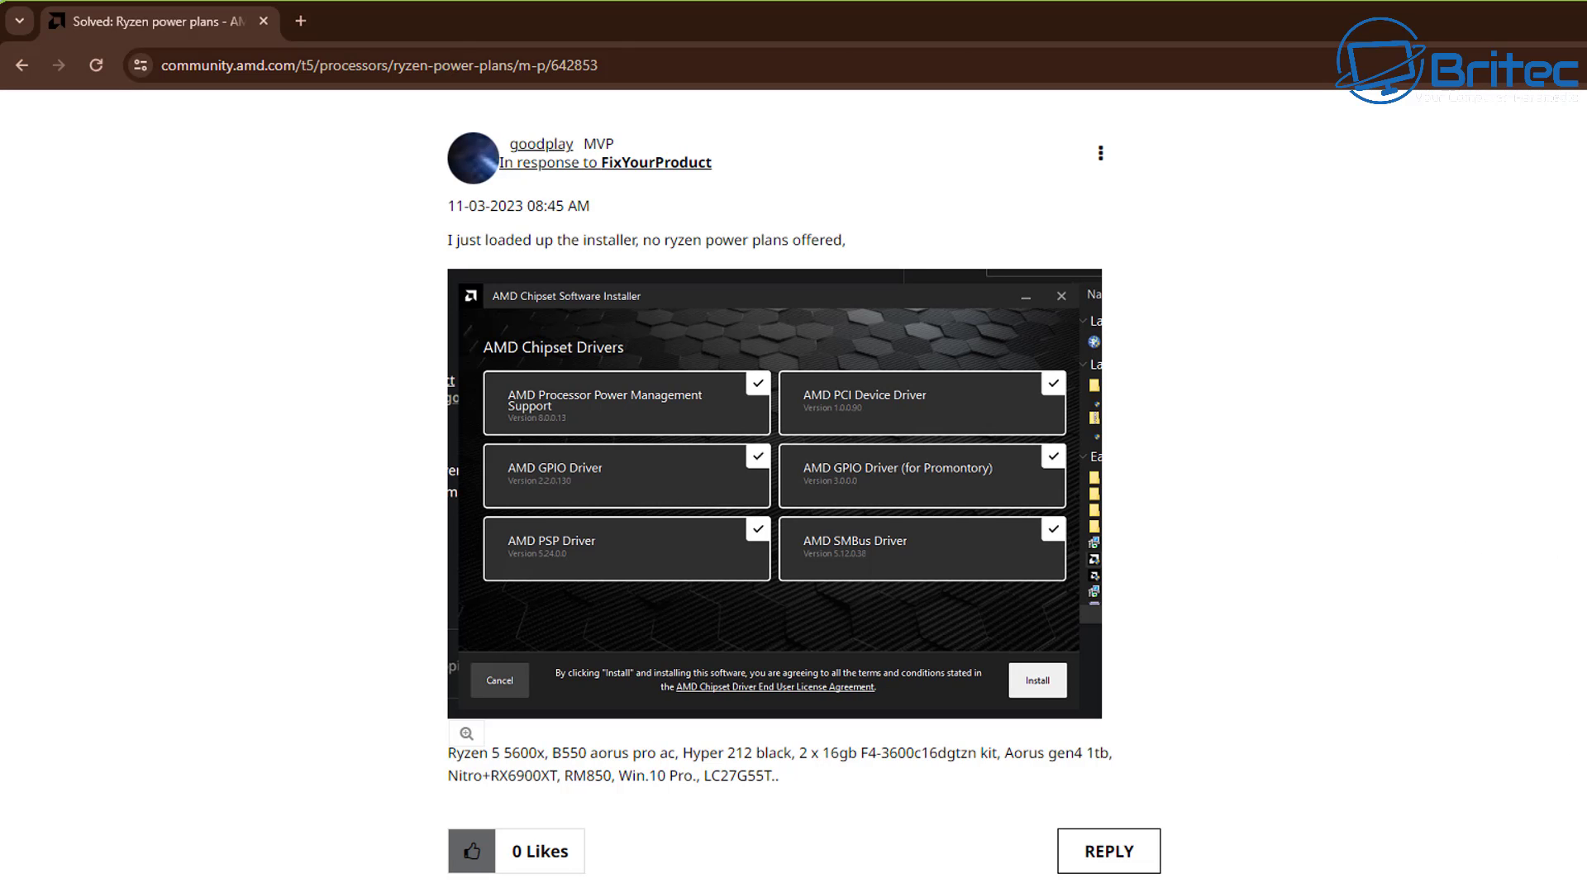
# Scroll the Ryzen power plans thread down to the quoted Community Manager reply about Ryzen 5000.
pyautogui.scroll(-2, 804, 496)
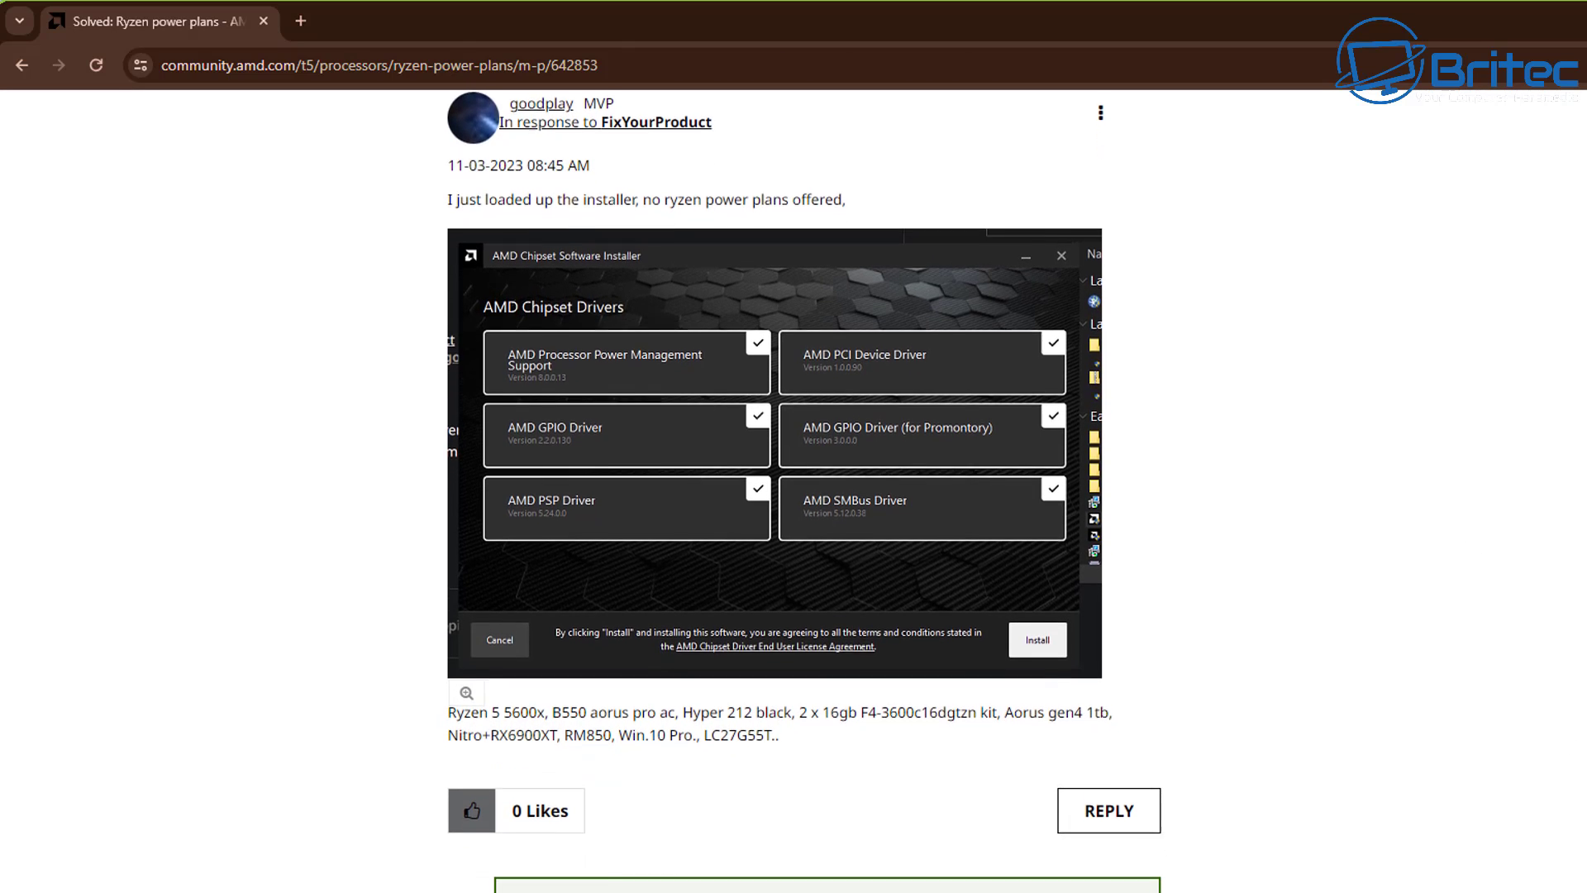
pyautogui.scroll(-2, 804, 496)
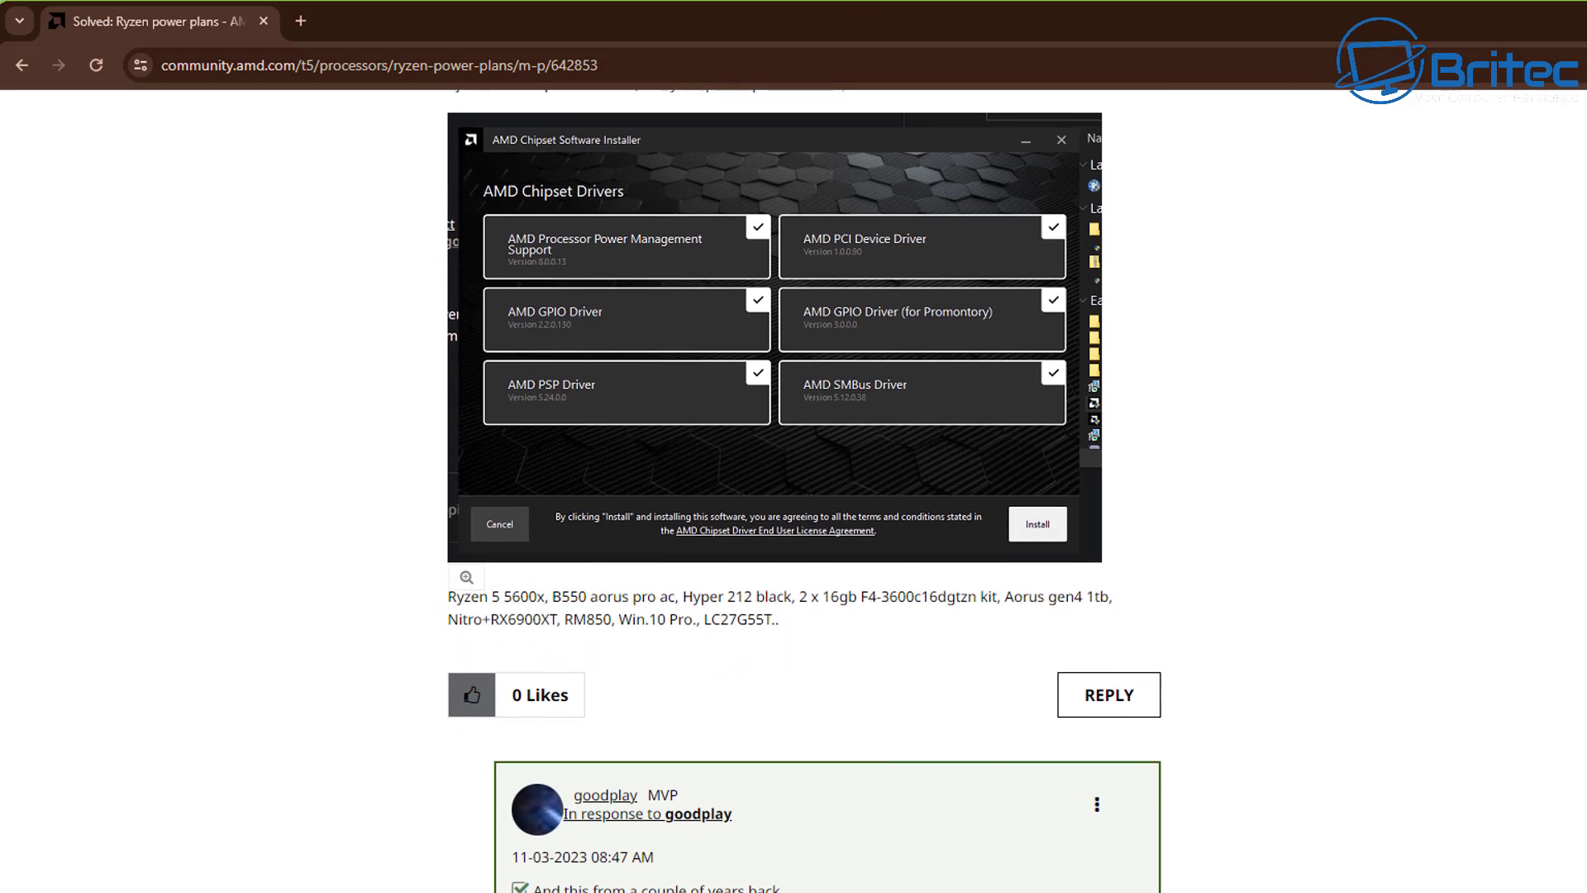
pyautogui.scroll(-2, 804, 495)
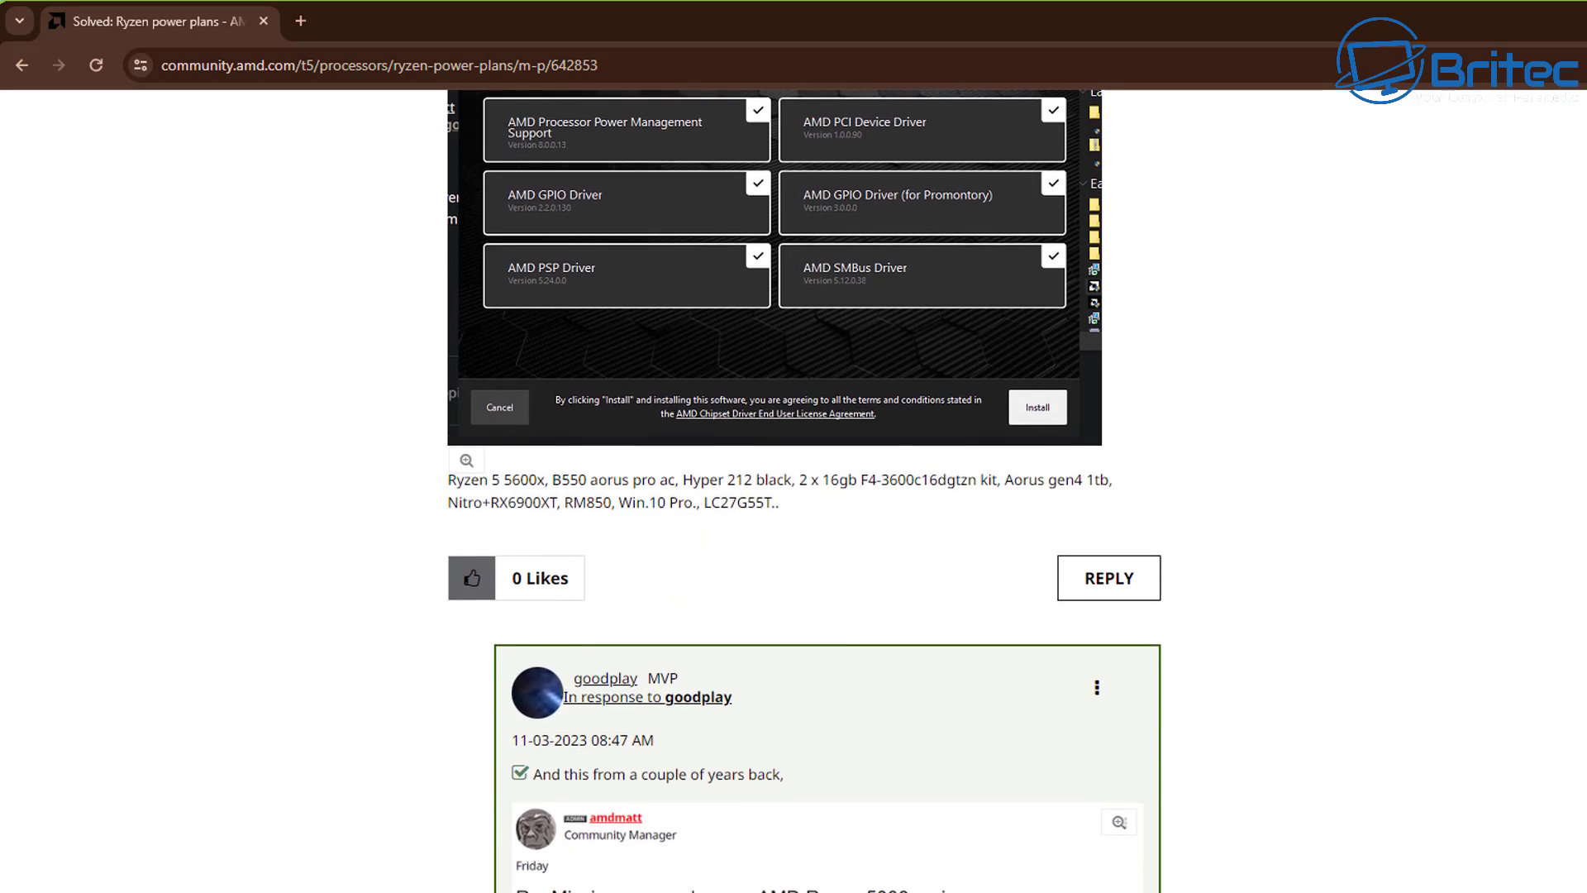
pyautogui.scroll(-2, 804, 496)
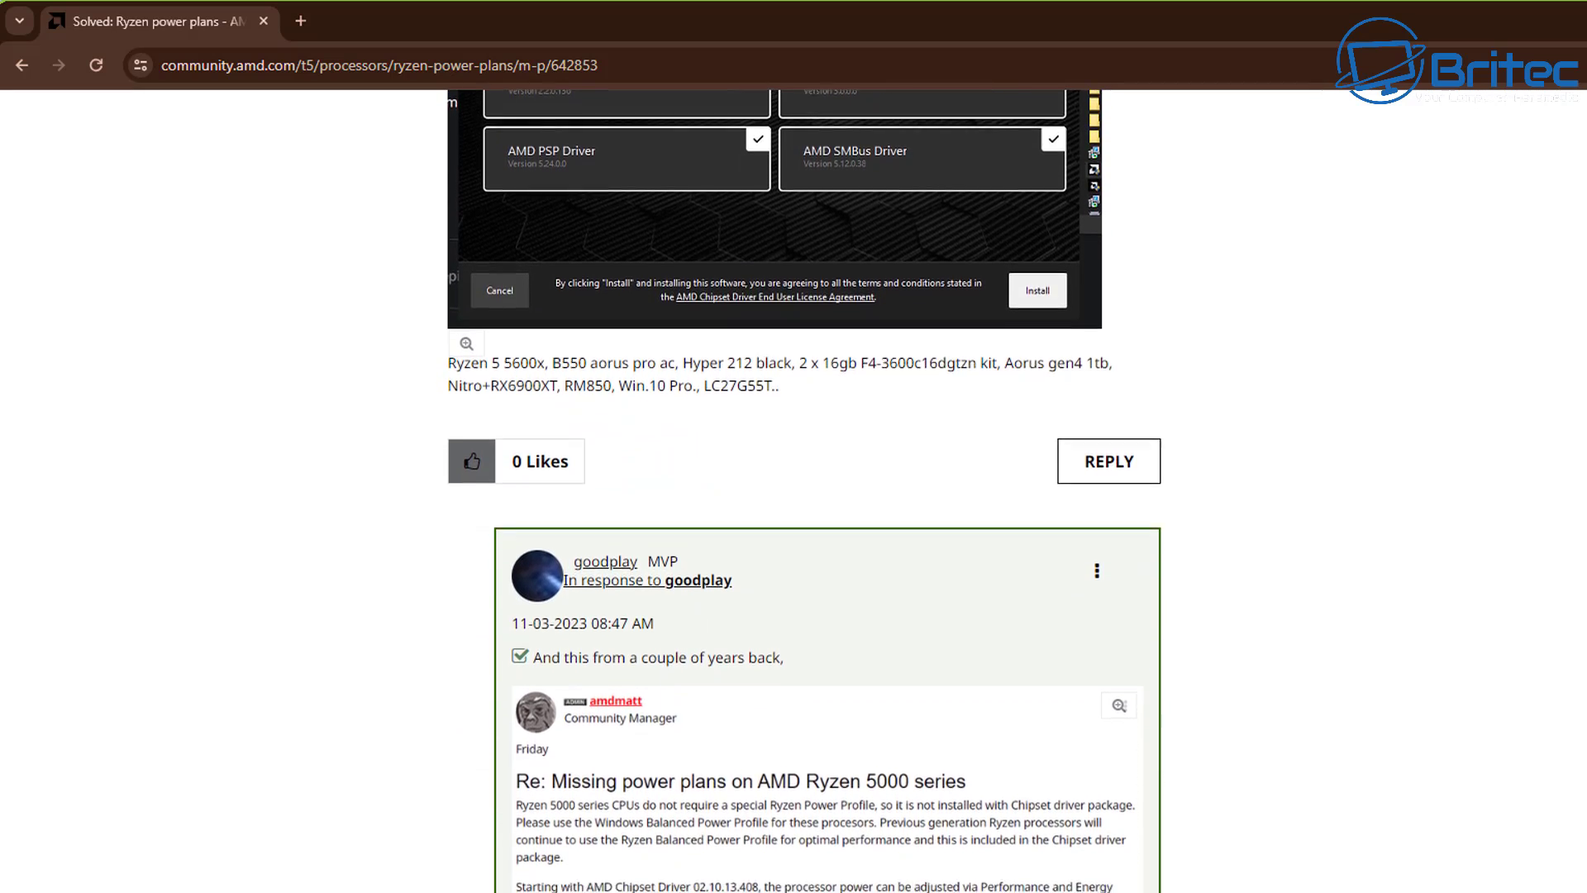
pyautogui.scroll(-2, 804, 496)
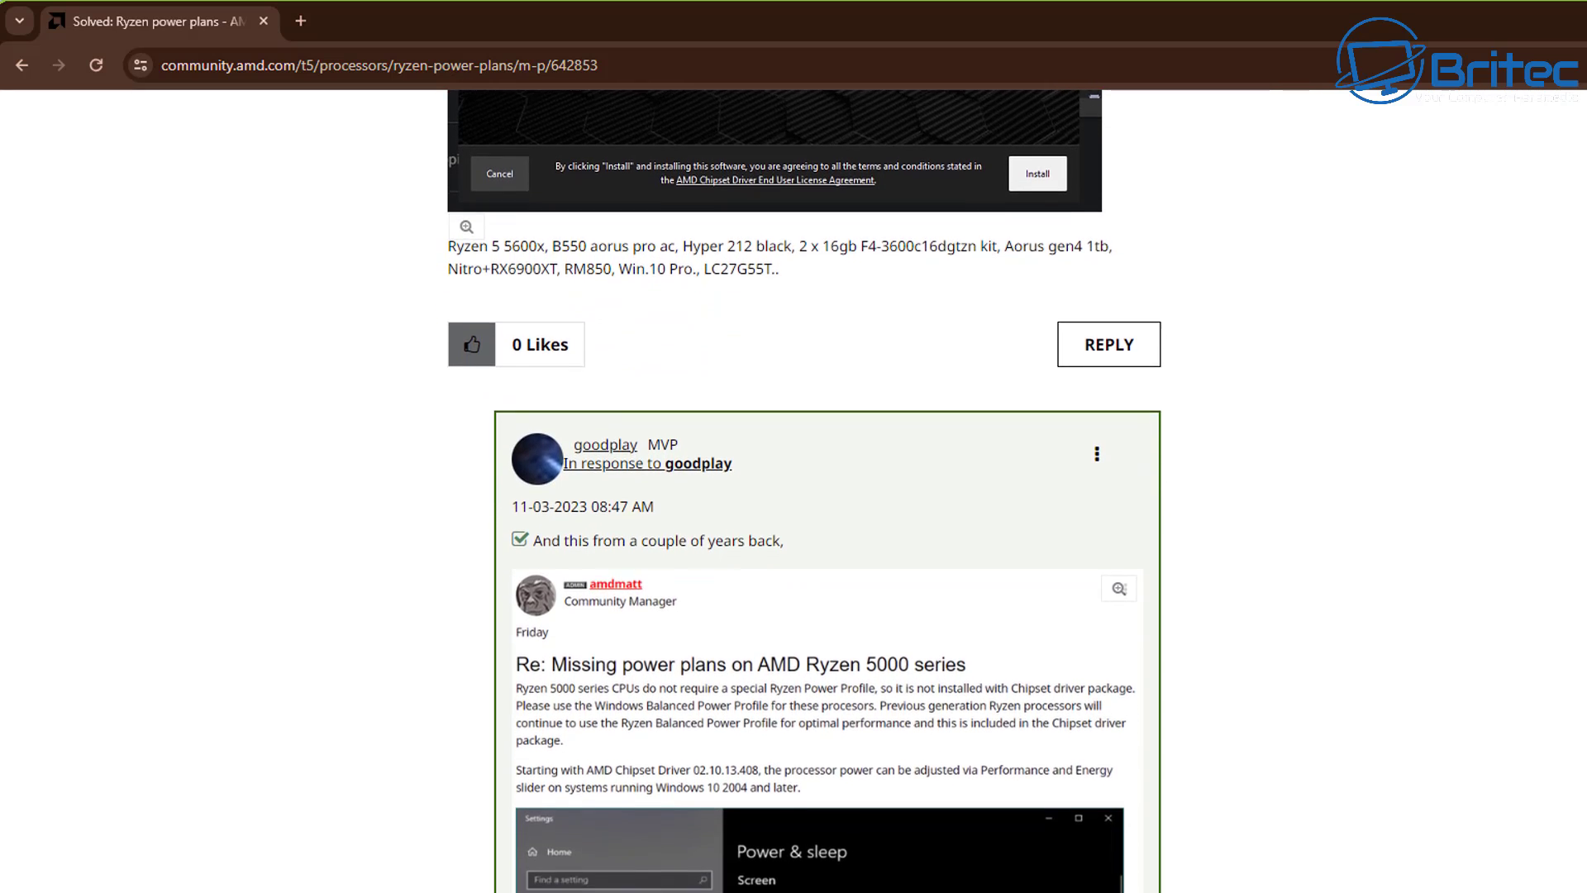
# Scroll past the Power & sleep screenshot to the Performance and Energy slider explanation.
pyautogui.scroll(-2, 804, 496)
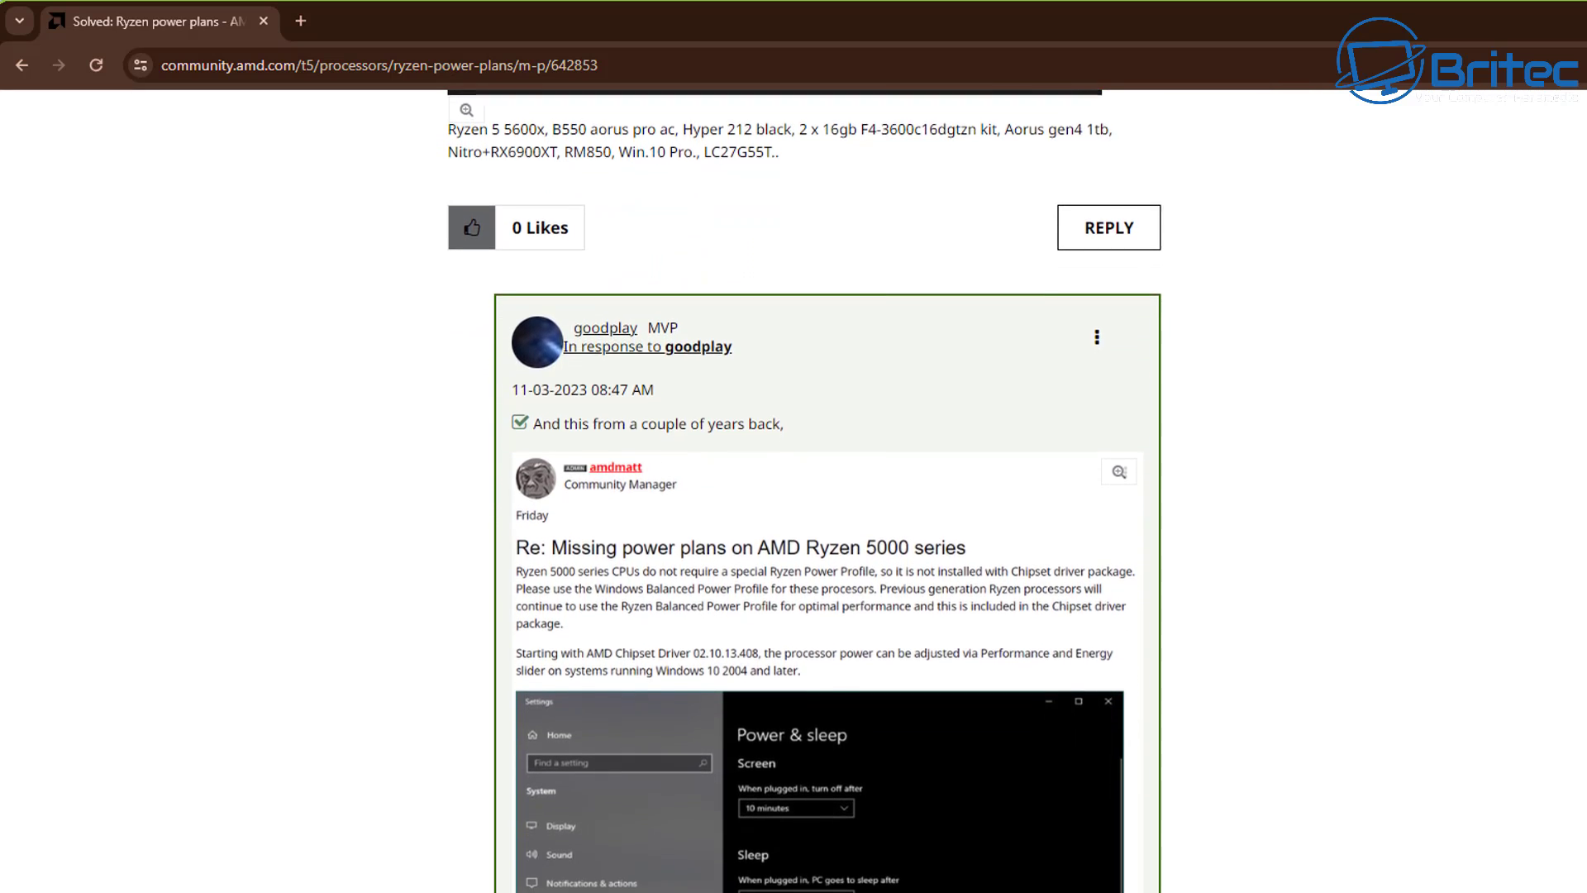
pyautogui.scroll(-1, 804, 496)
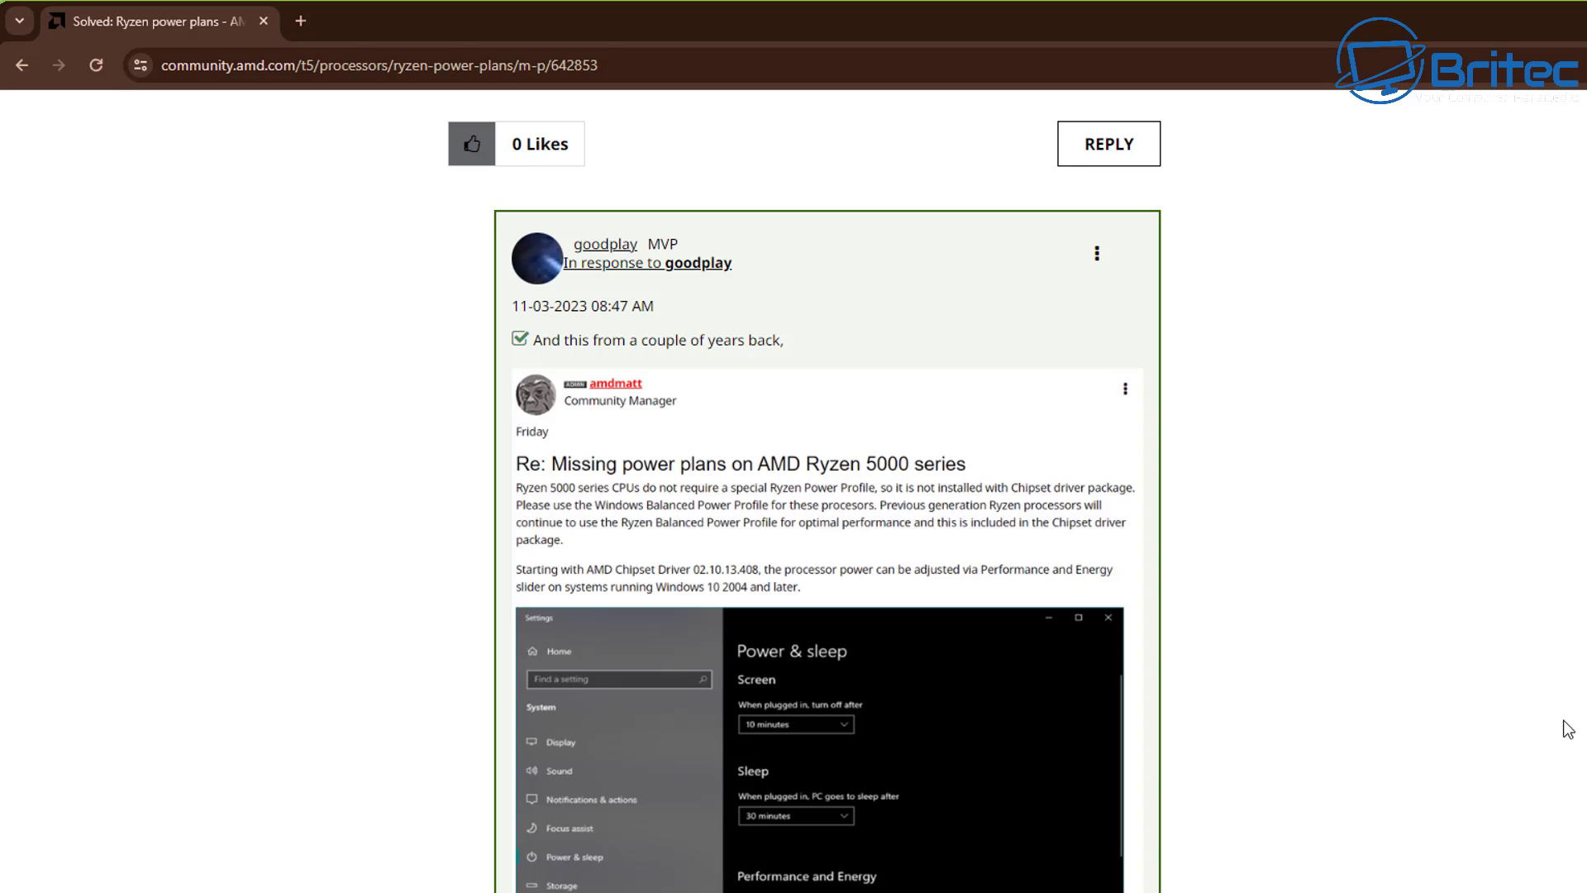
pyautogui.scroll(-2, 1577, 746)
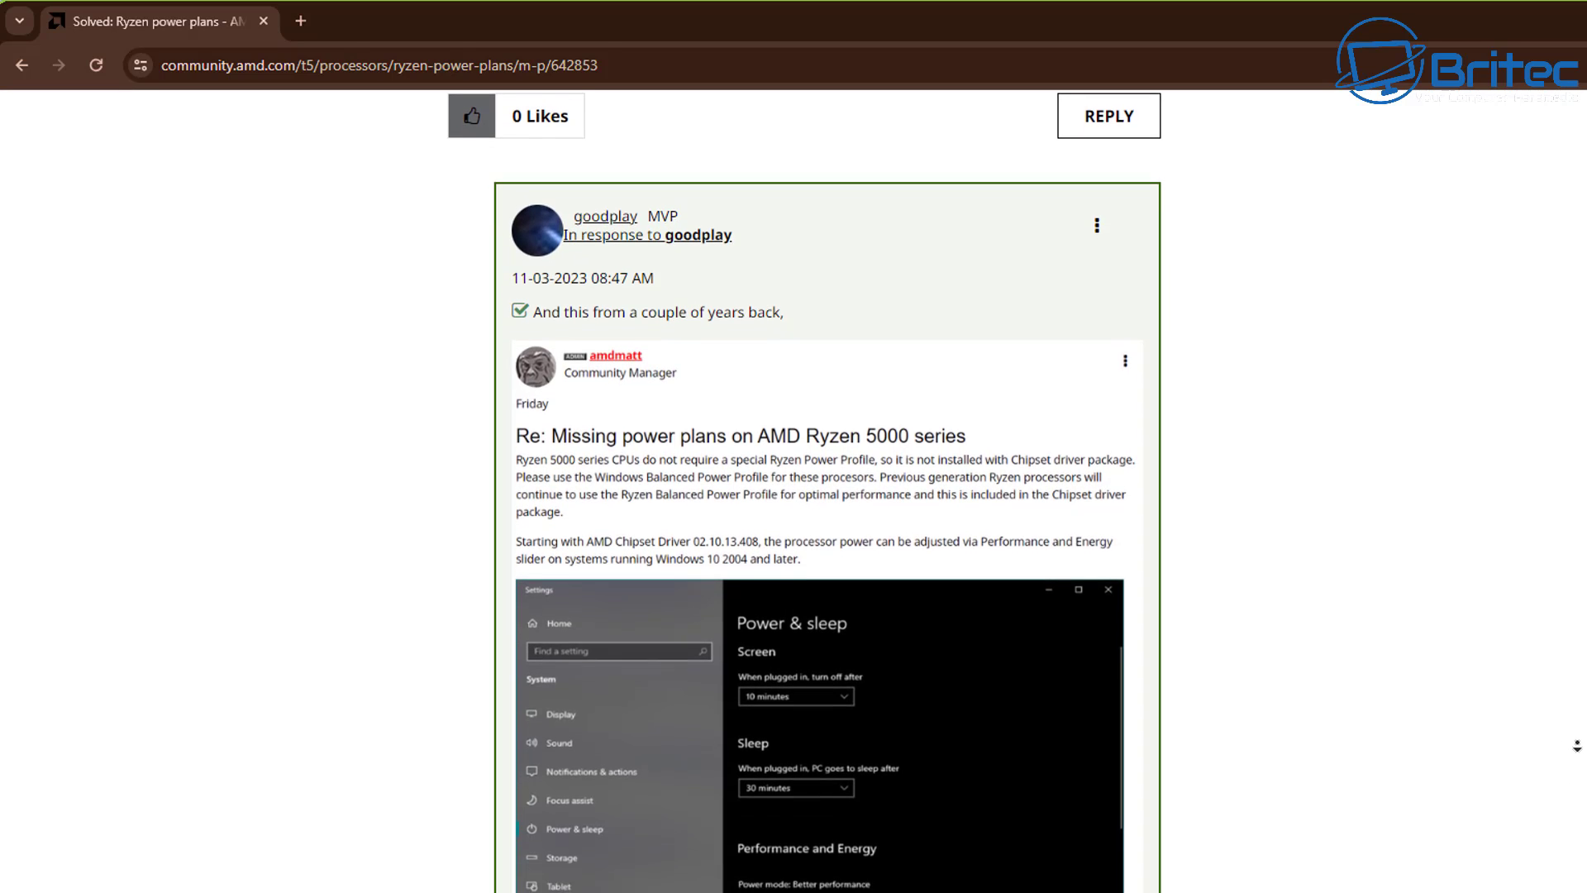
pyautogui.scroll(-2, 1577, 745)
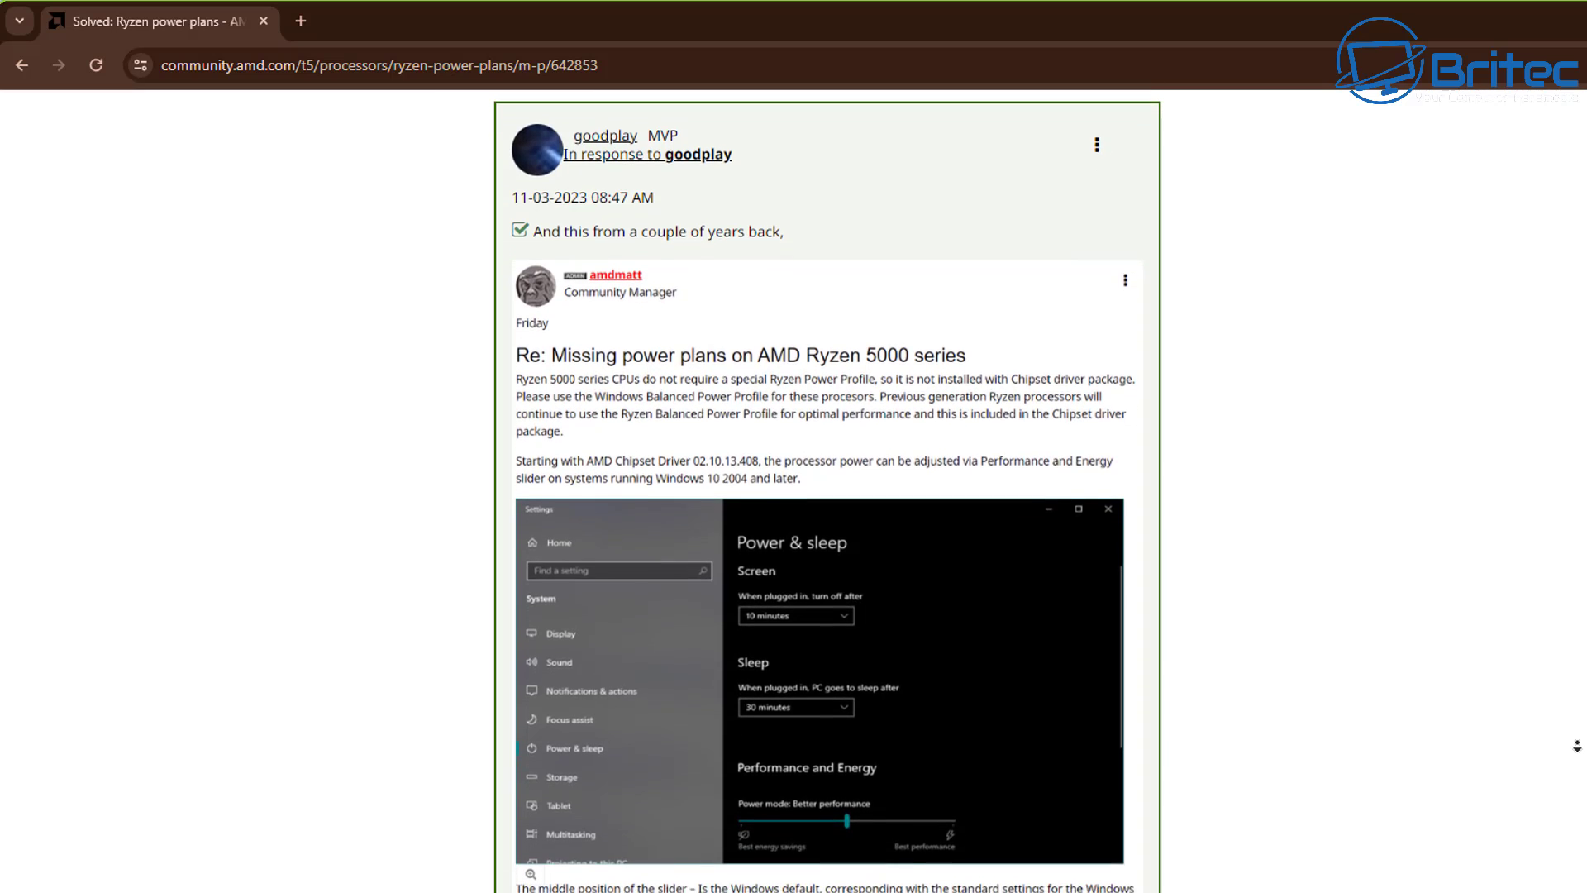
pyautogui.scroll(-2, 1577, 745)
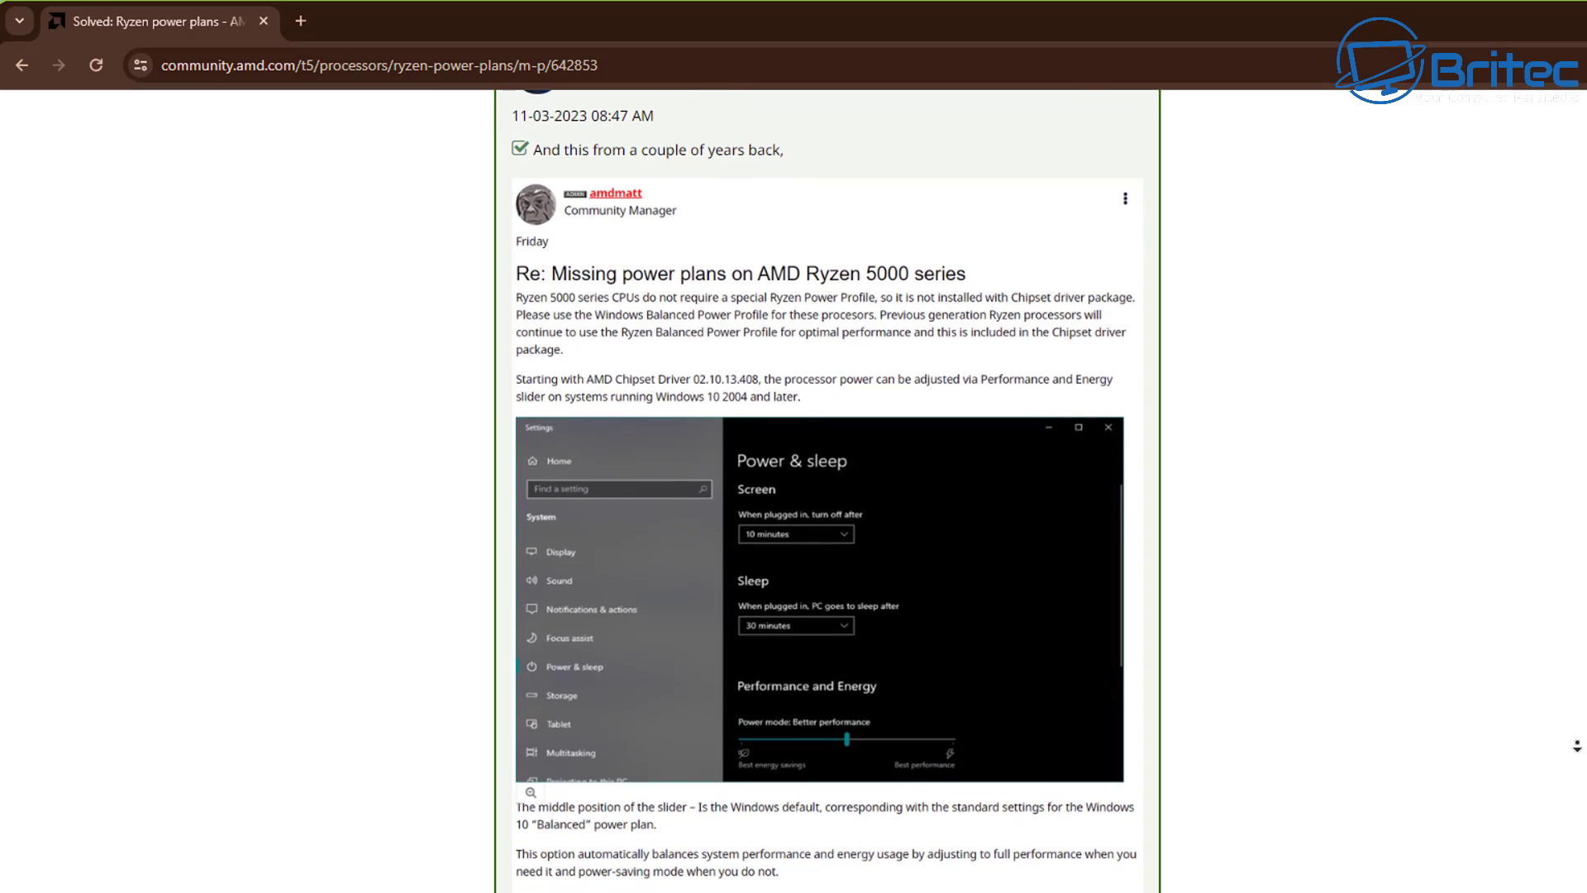
pyautogui.scroll(-2, 1576, 745)
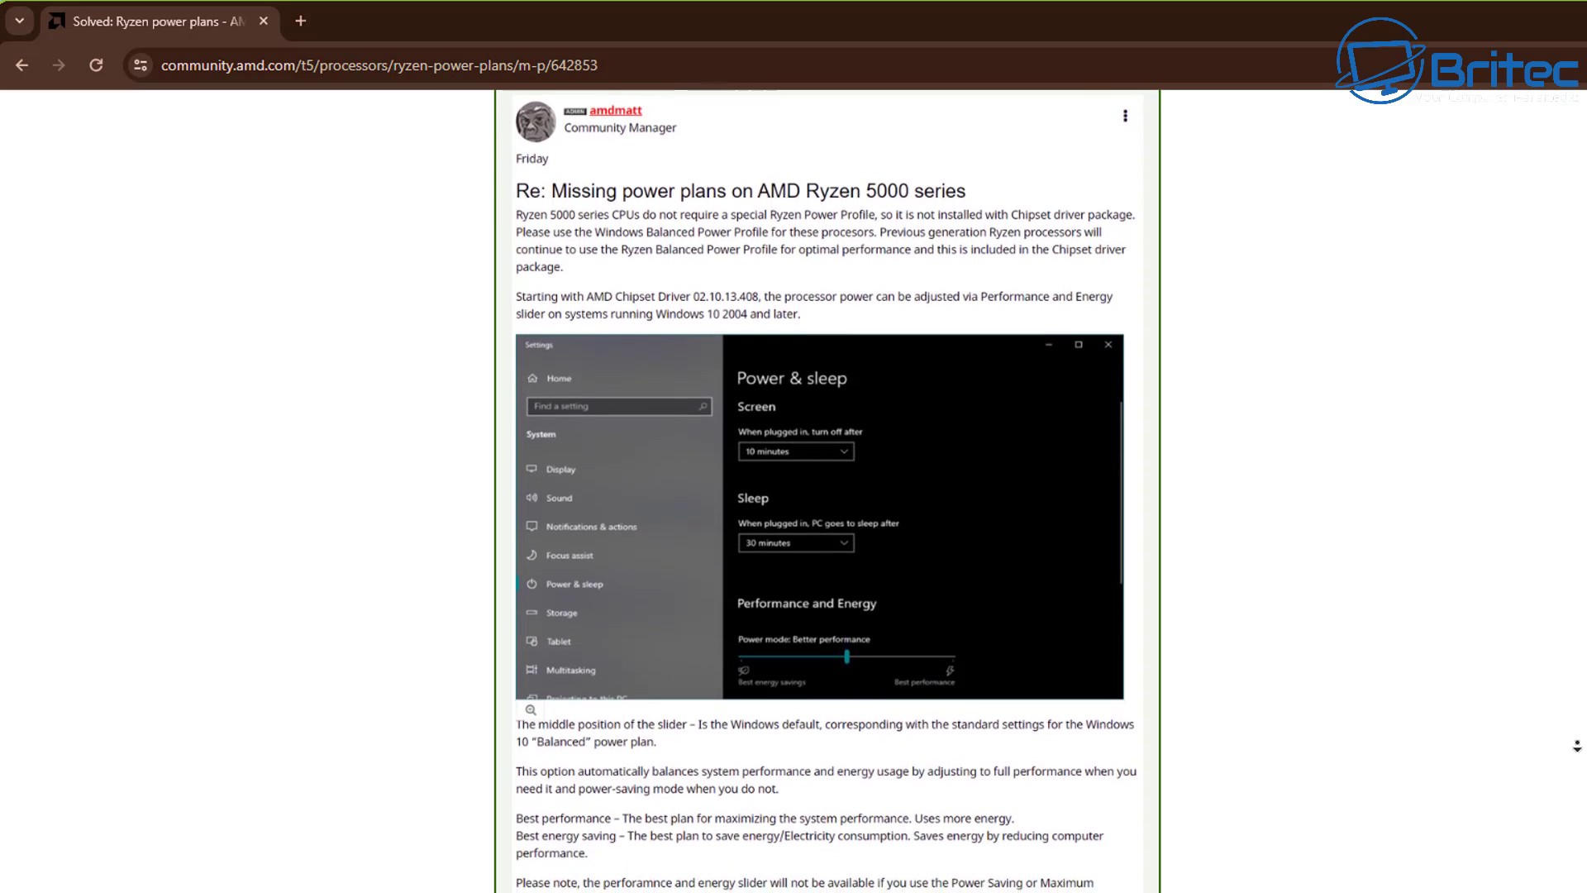